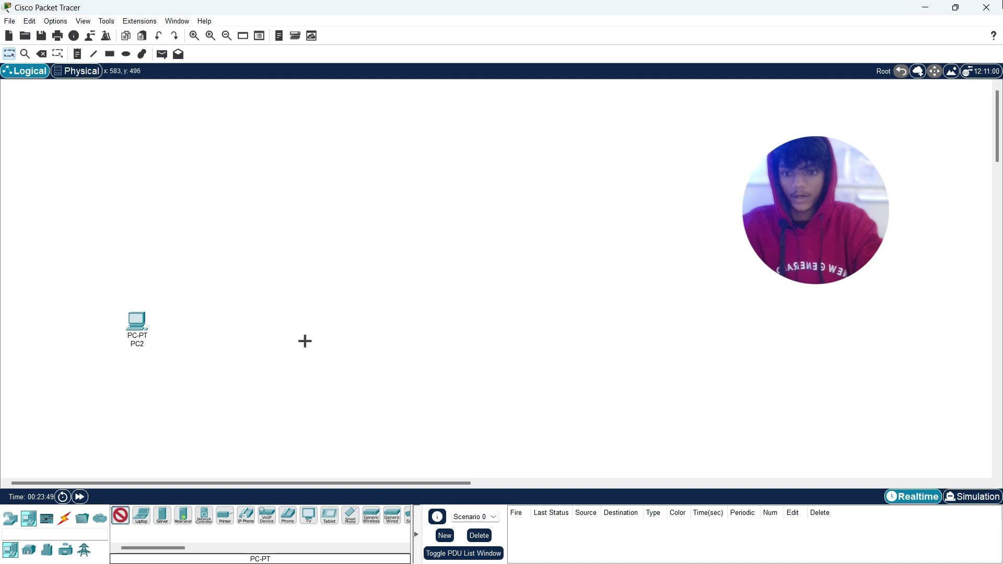
Step: Place PC3 on the workspace and a 2960 switch above the PCs
click(333, 330)
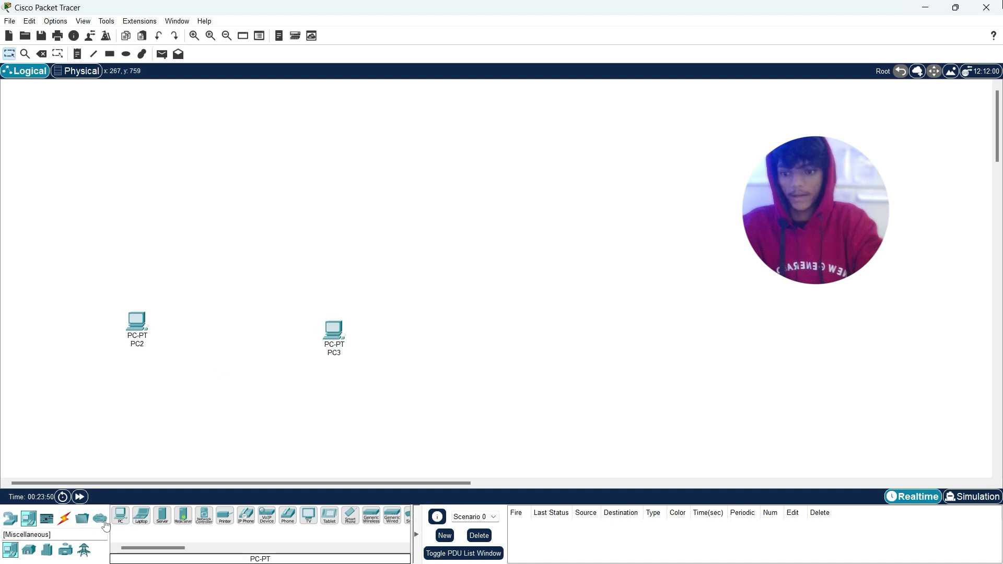
click(29, 550)
click(9, 552)
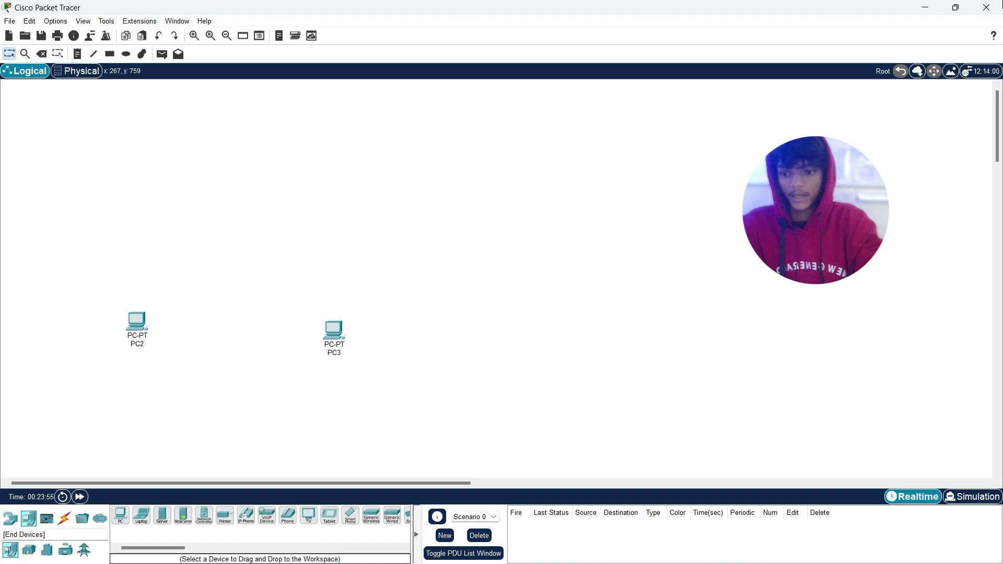
click(11, 517)
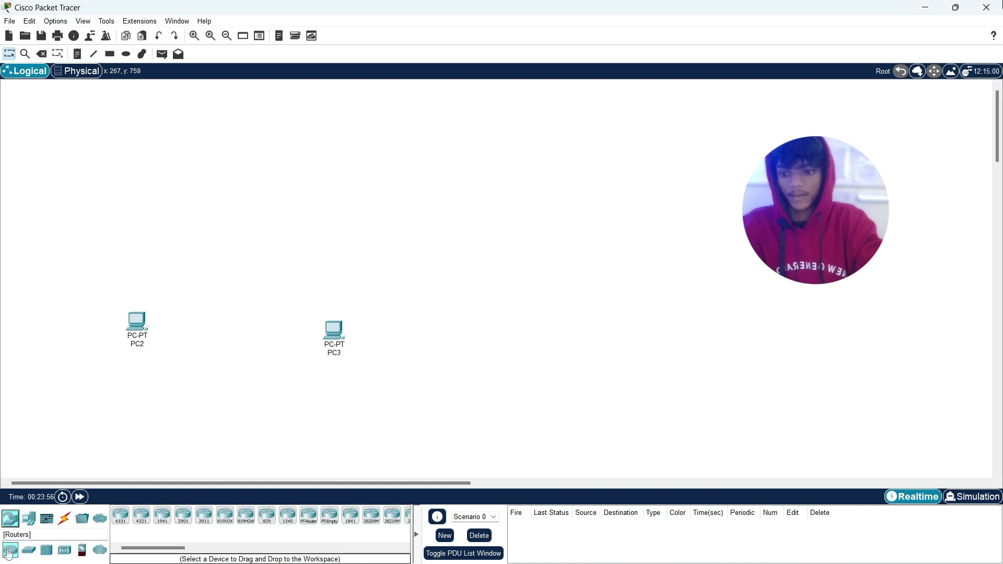
click(28, 550)
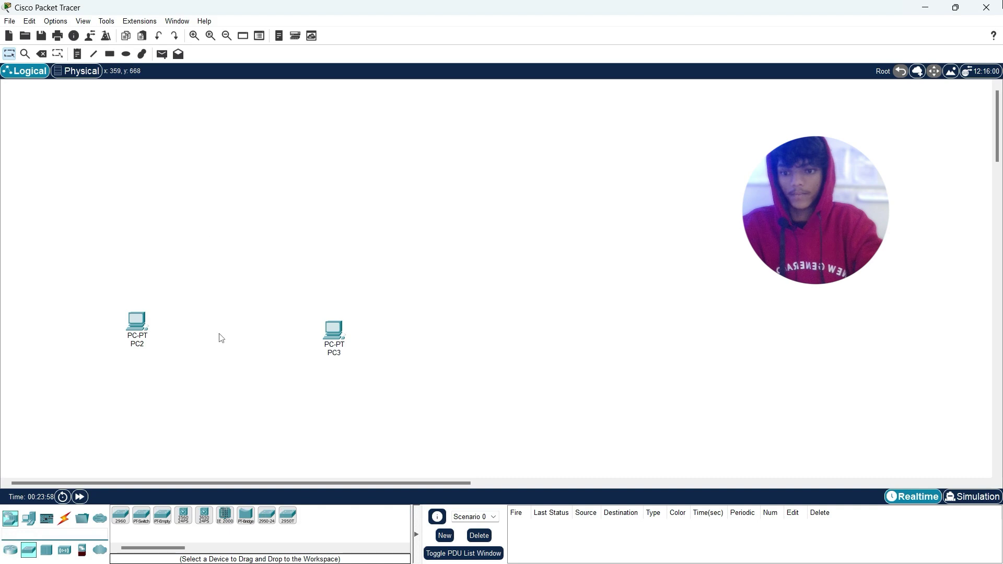
click(121, 515)
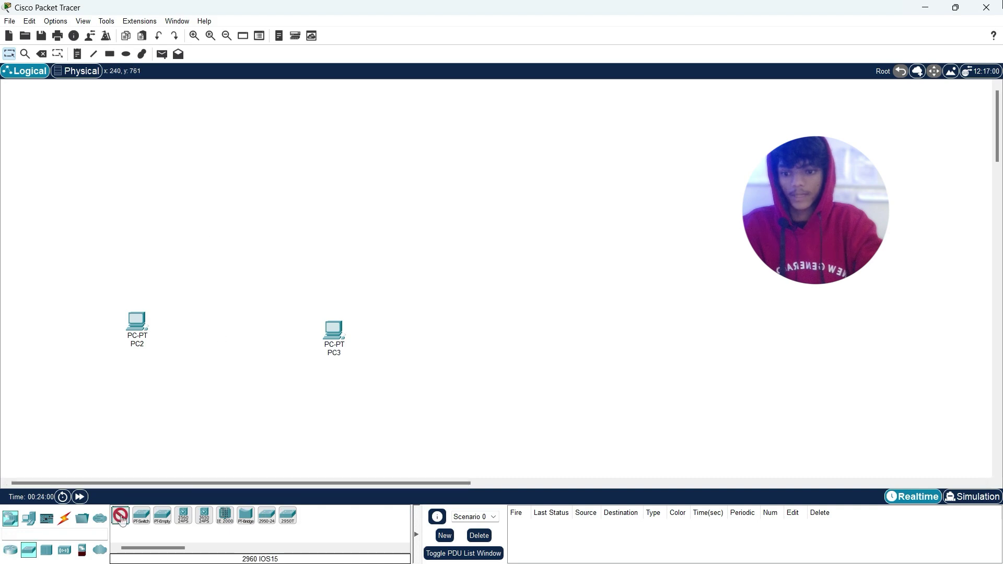
click(244, 240)
Step: Place a 4331 router above Switch1, replacing the misplaced Router1 with Router2
click(10, 550)
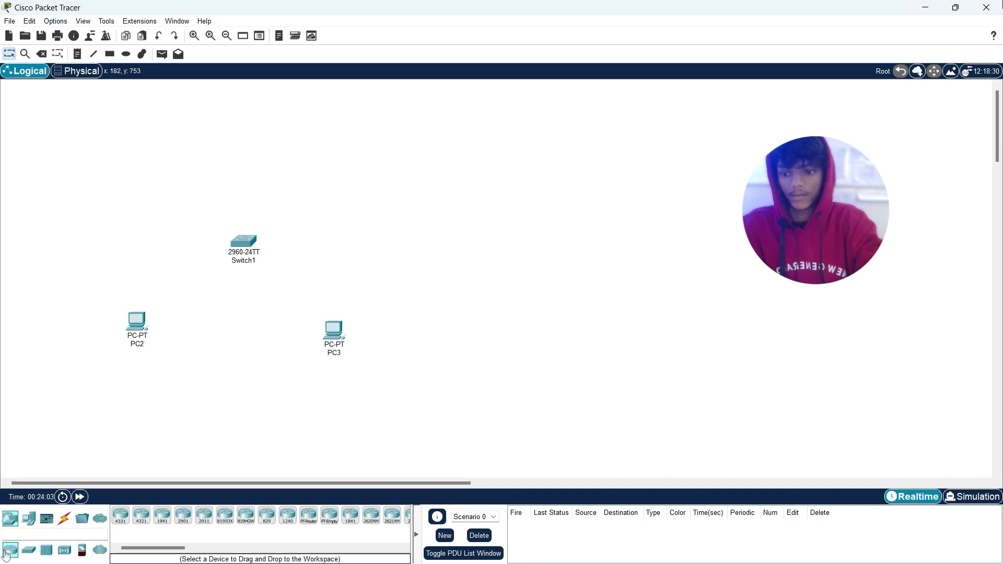
click(120, 516)
click(248, 180)
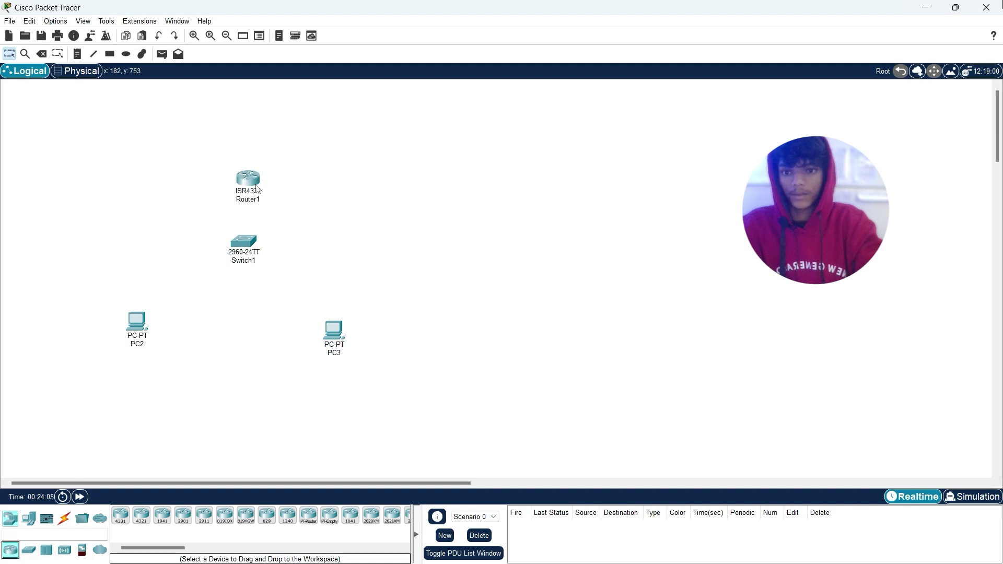
key(Delete)
click(249, 179)
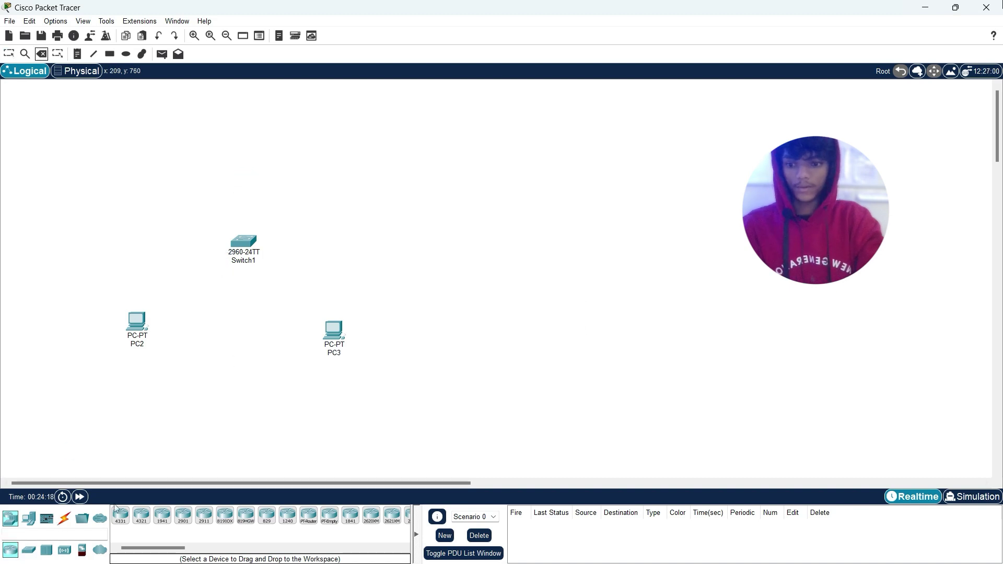
click(120, 516)
click(244, 172)
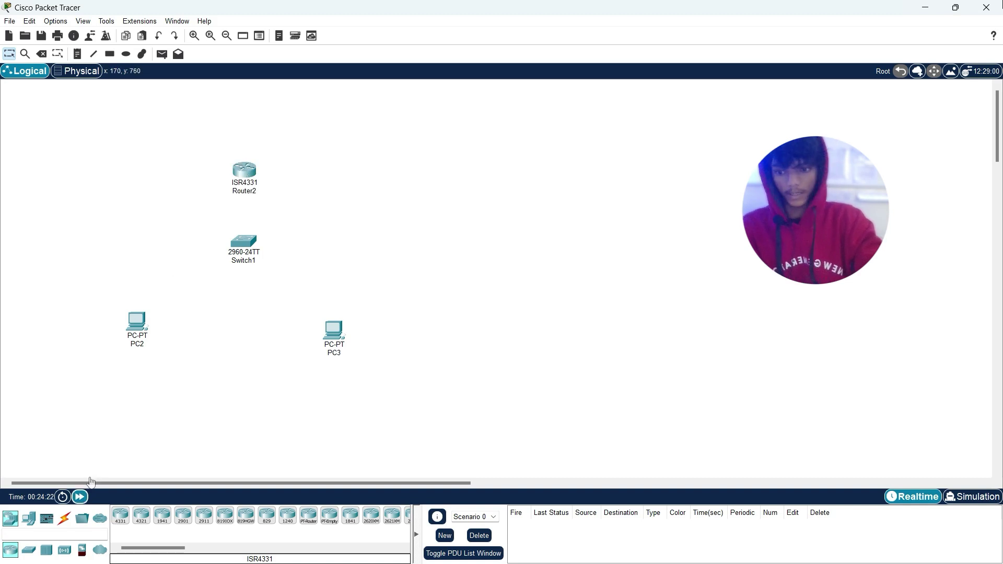
Step: Cable PC2 and PC3 to Switch1 using automatic connection type
click(68, 517)
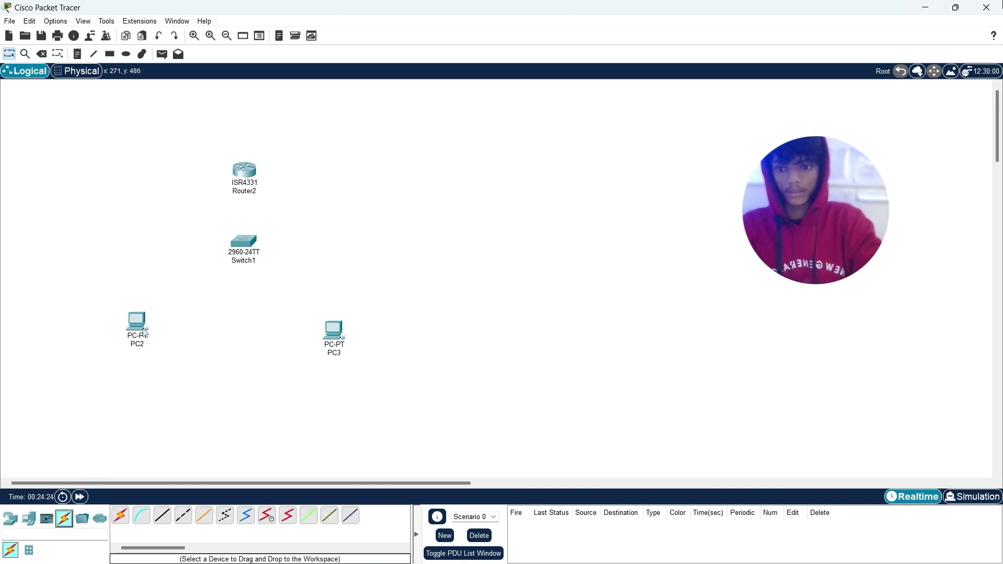
click(121, 515)
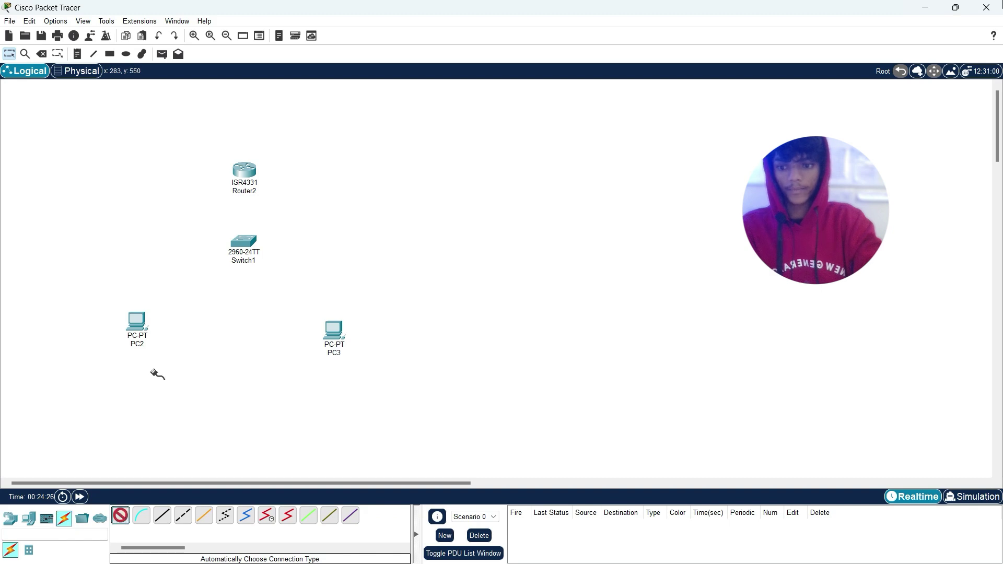
click(136, 332)
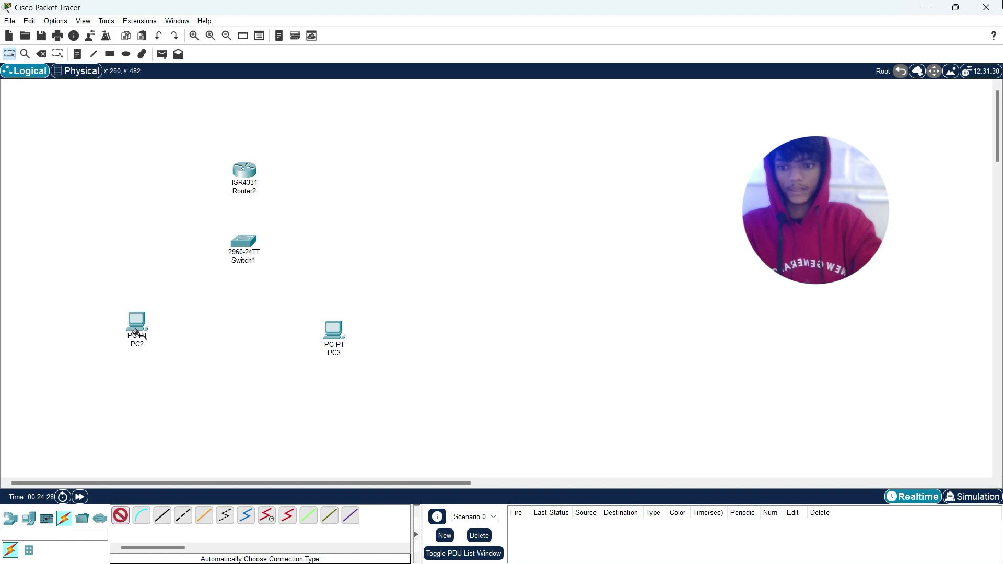
click(242, 249)
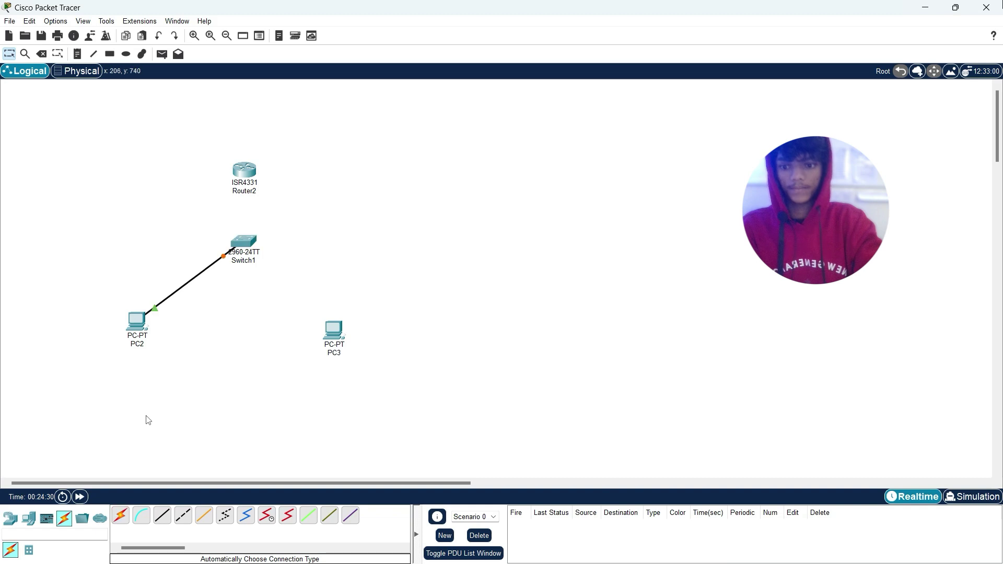
click(120, 516)
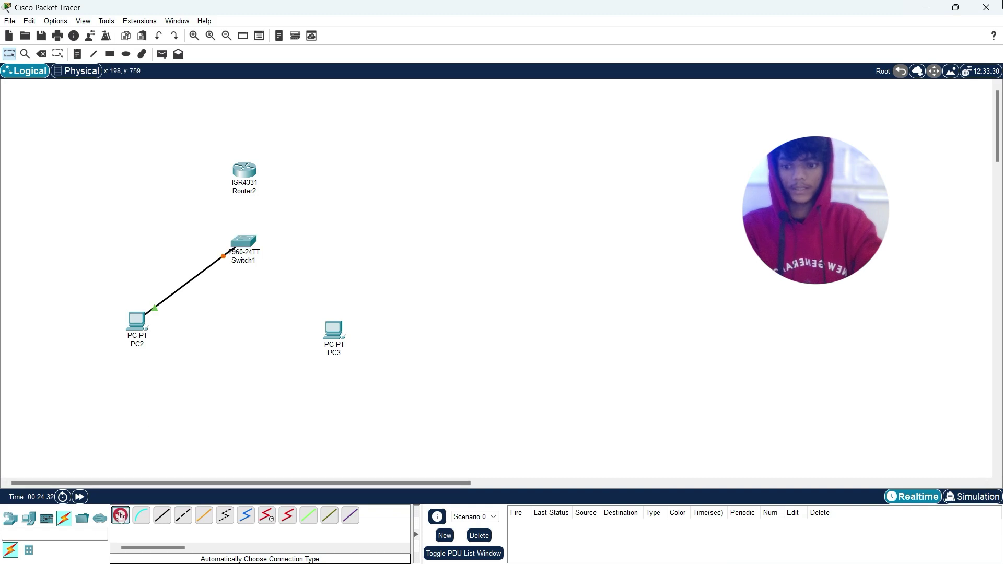
click(333, 330)
click(256, 254)
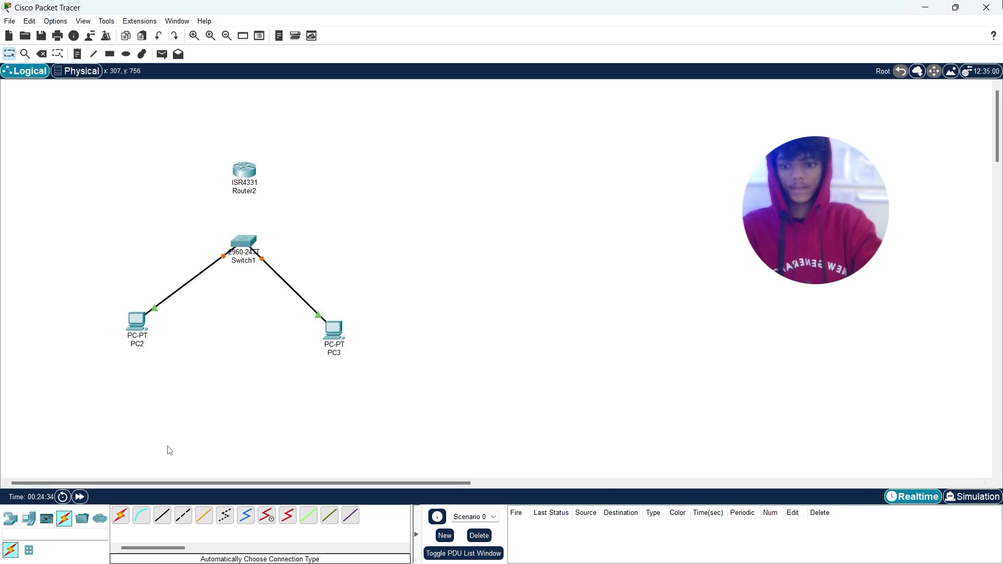
Step: Link Switch1 up to Router2 and nudge PC3 down and right
click(119, 518)
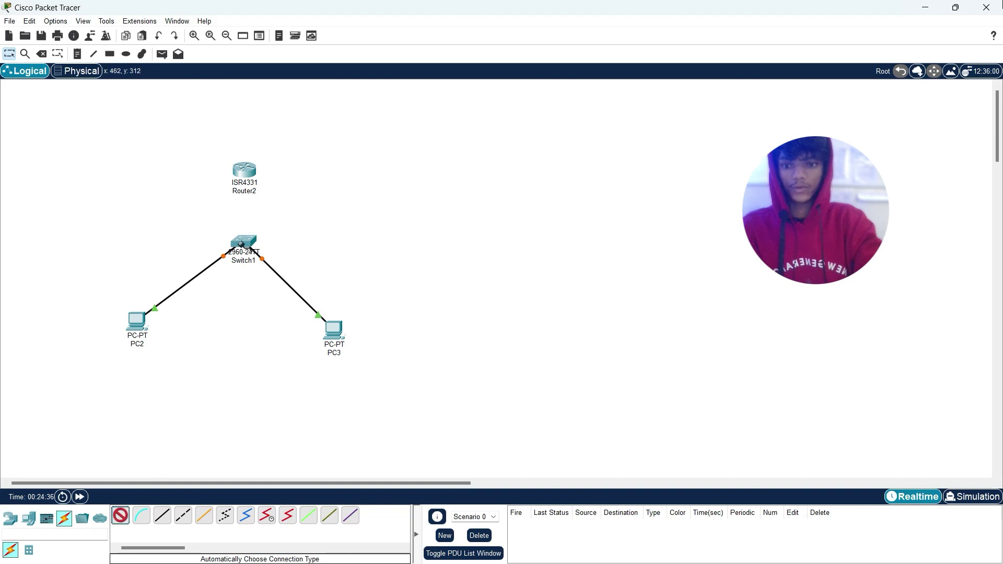
click(241, 241)
click(244, 172)
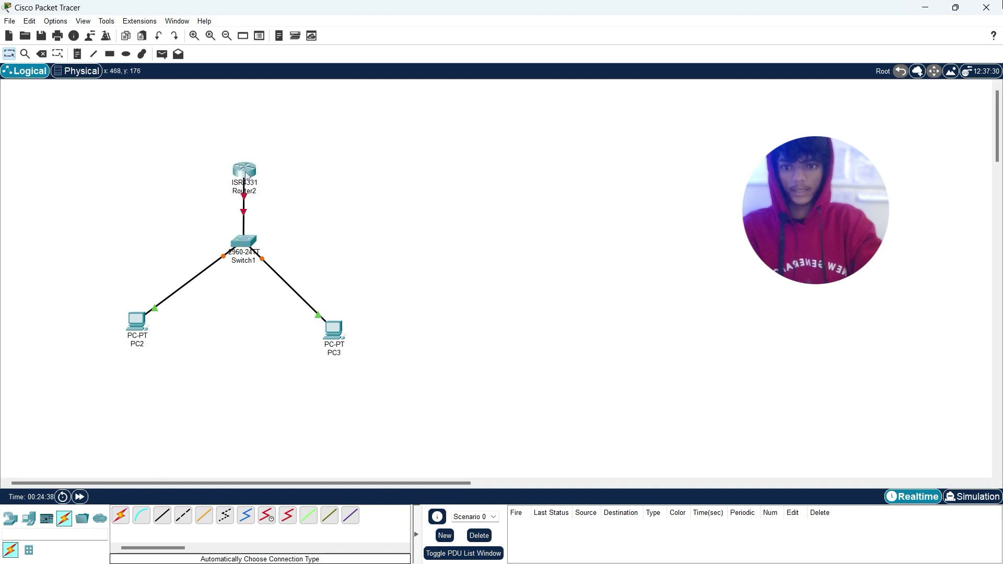
drag(335, 332, 342, 343)
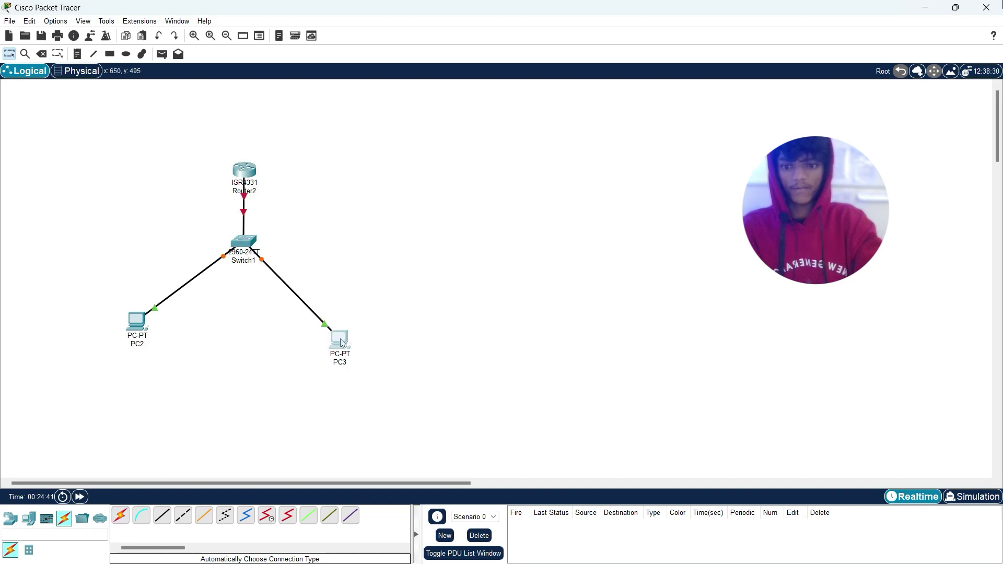
Step: Give PC2 the static IPv4 address 192.168.0.1 with its default subnet mask
click(137, 327)
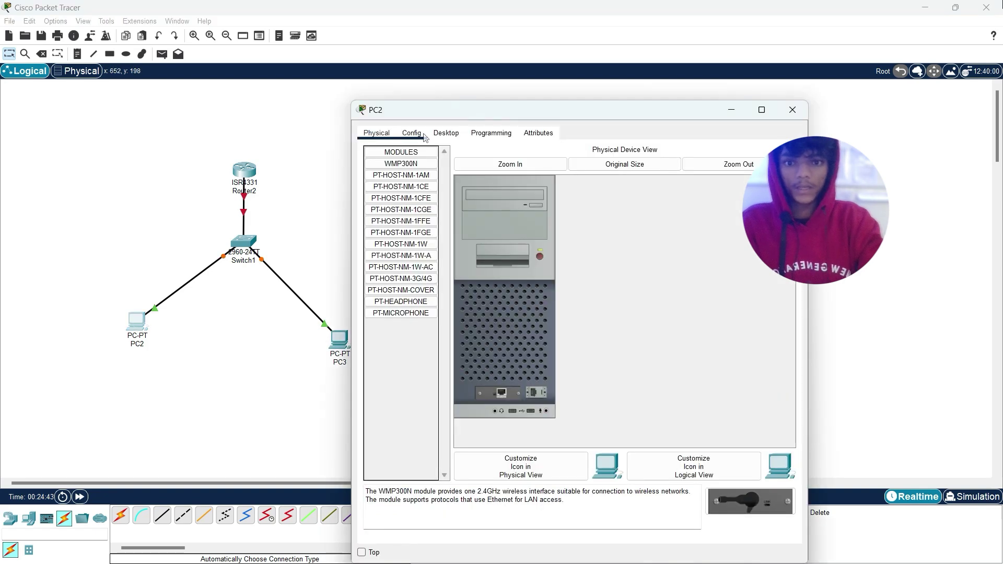
click(442, 135)
click(408, 184)
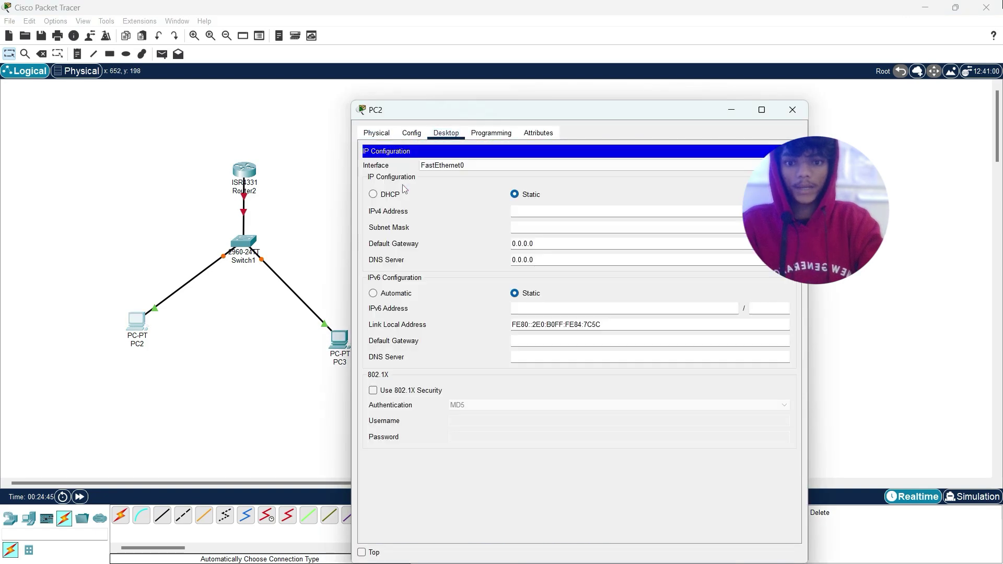
click(523, 209)
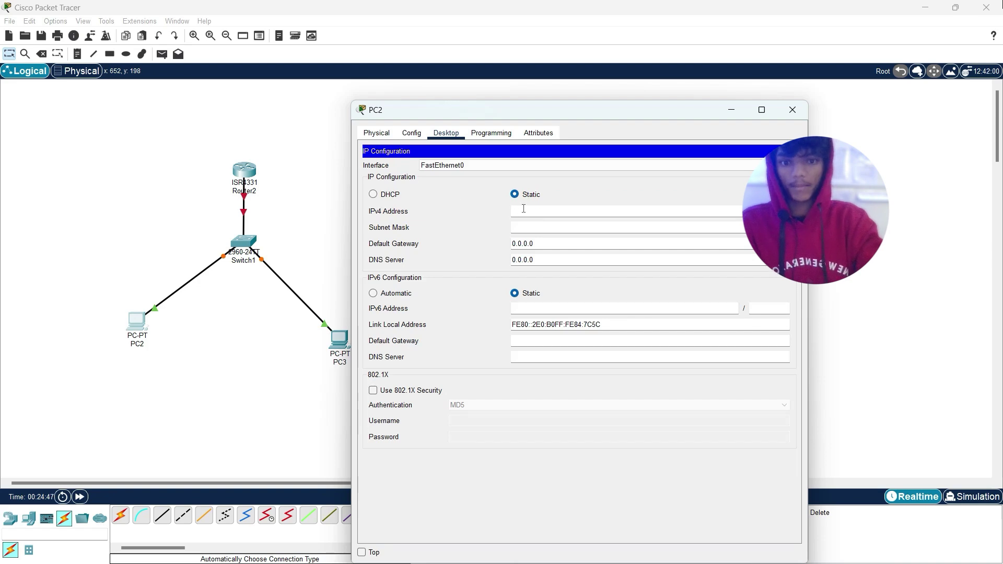
text(19)
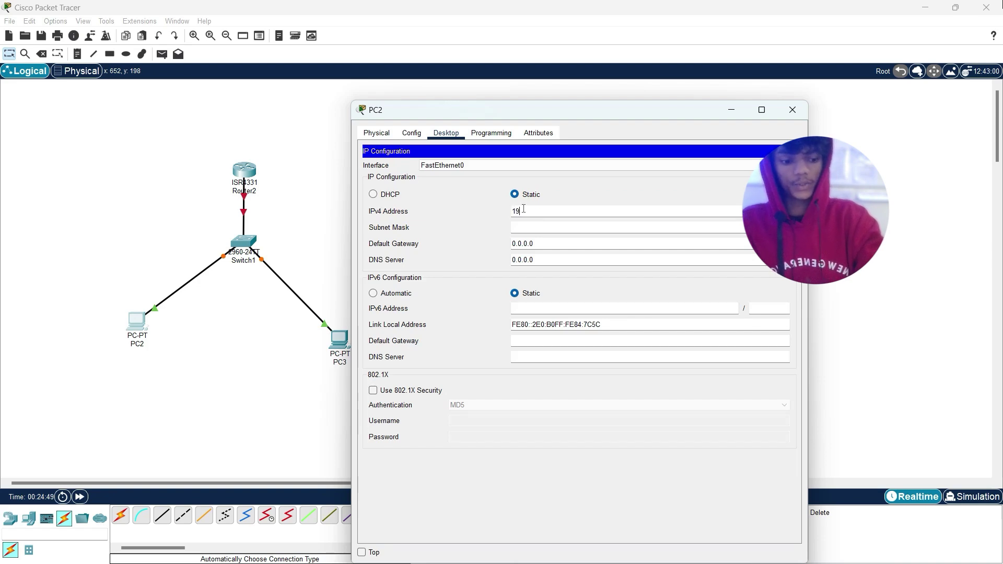
text(2.168.0.1)
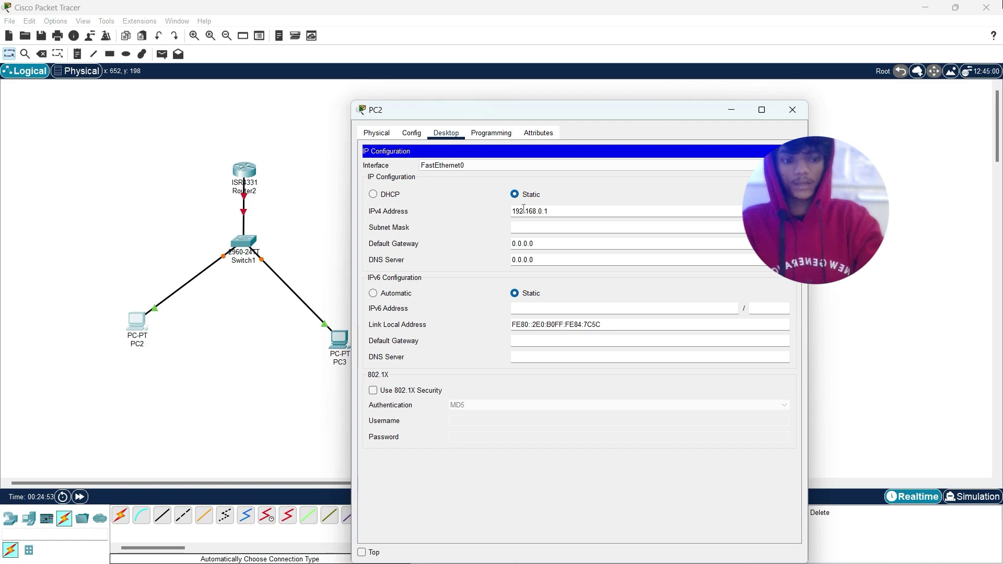
key(Return)
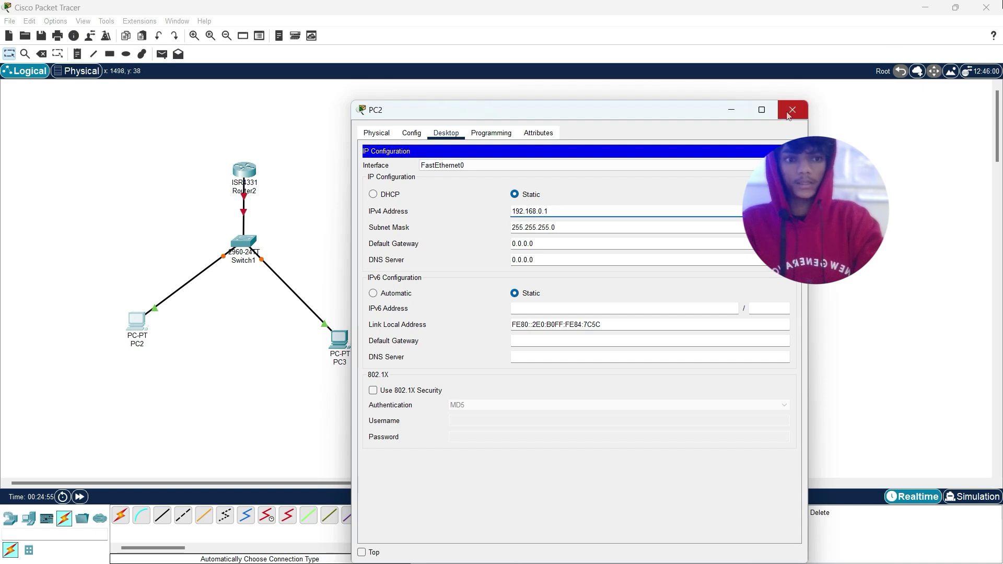
click(788, 114)
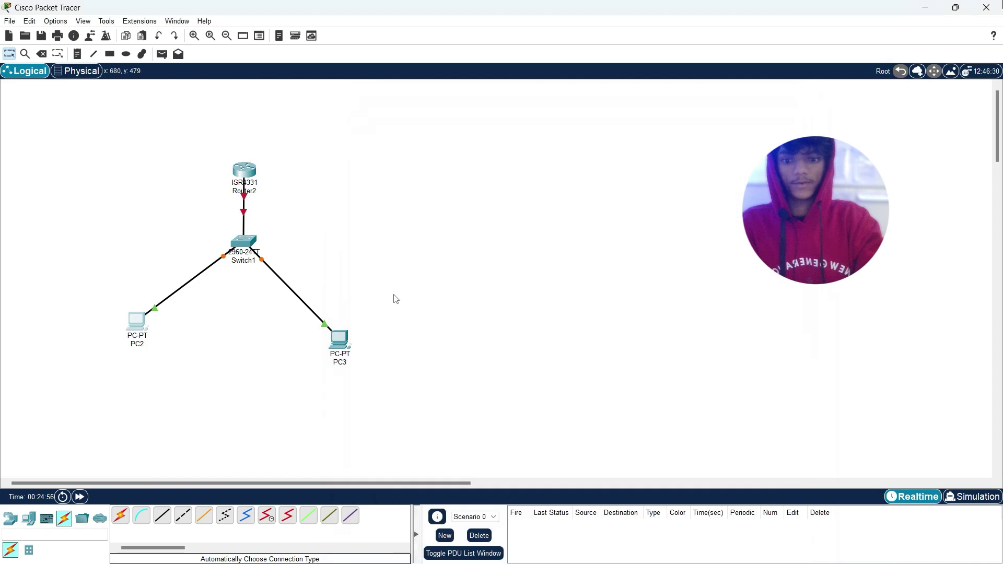
Step: Give PC3 the static IPv4 address 192.168.0.2 with mask 255.255.255.0
click(340, 339)
click(450, 154)
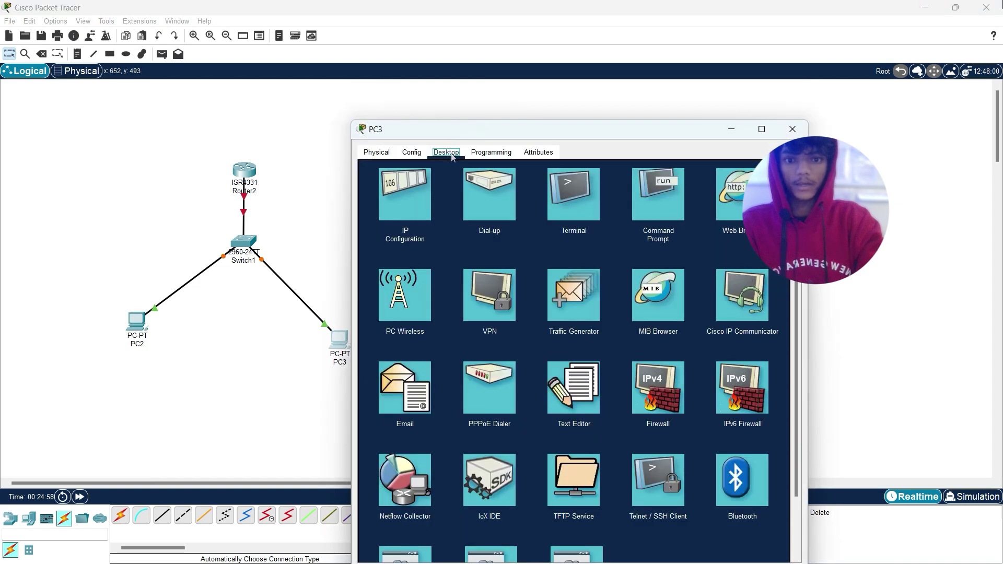
click(398, 190)
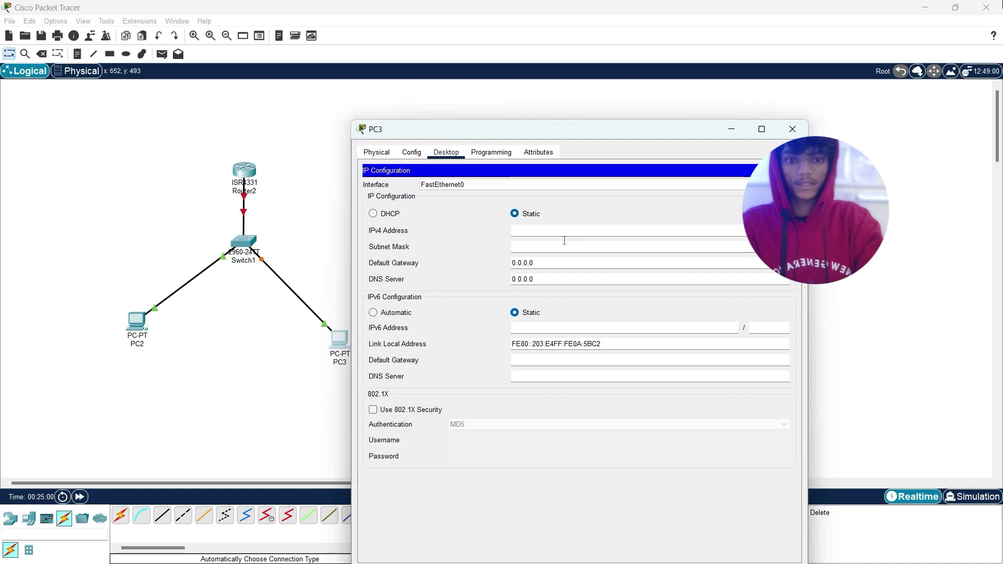
click(555, 230)
text(192)
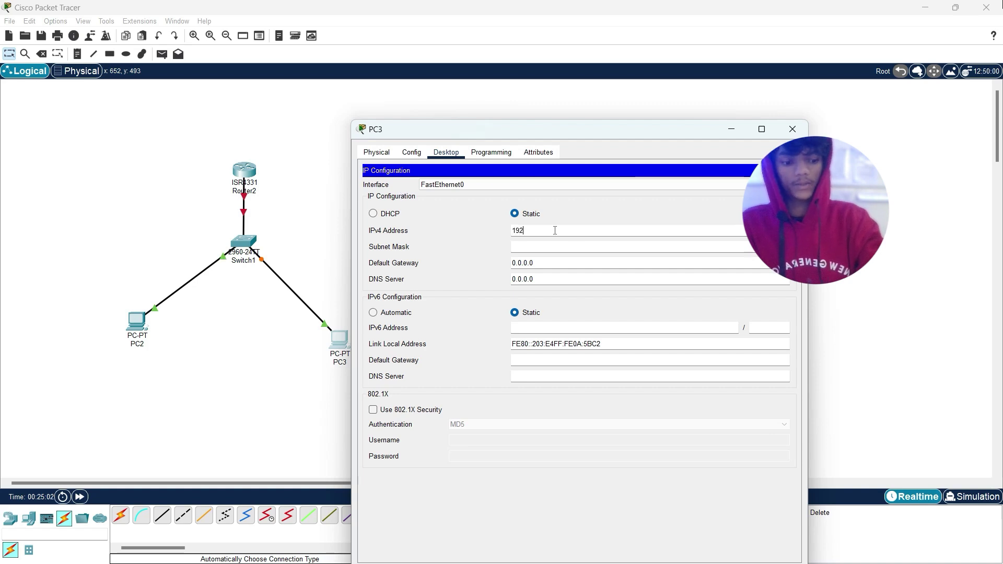
text(.168)
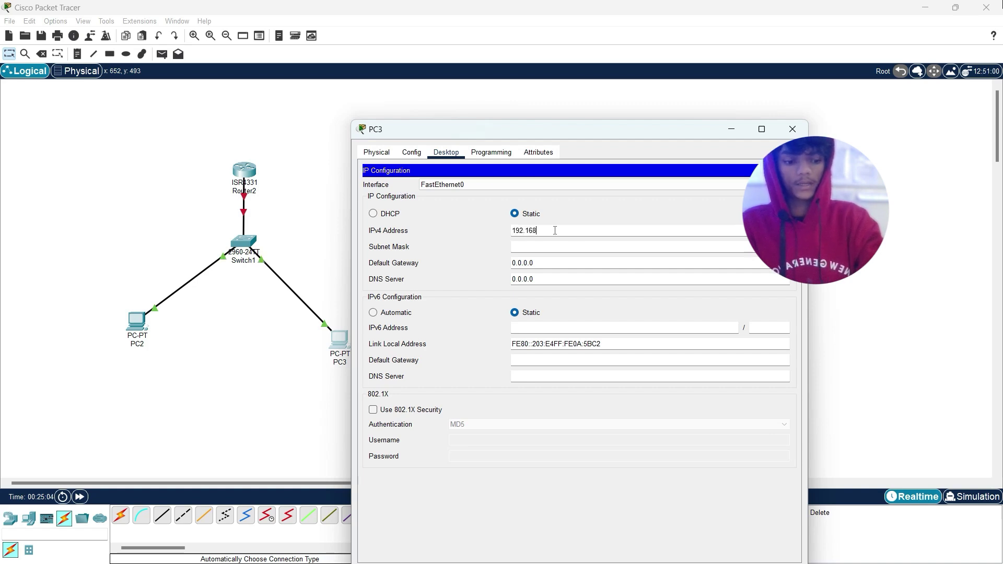
text(.0.2)
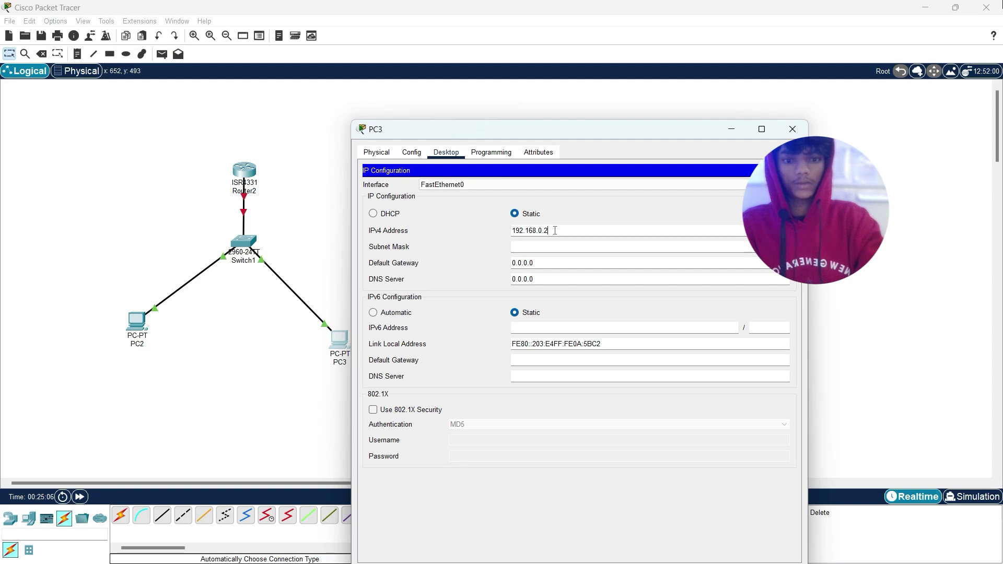
key(Tab)
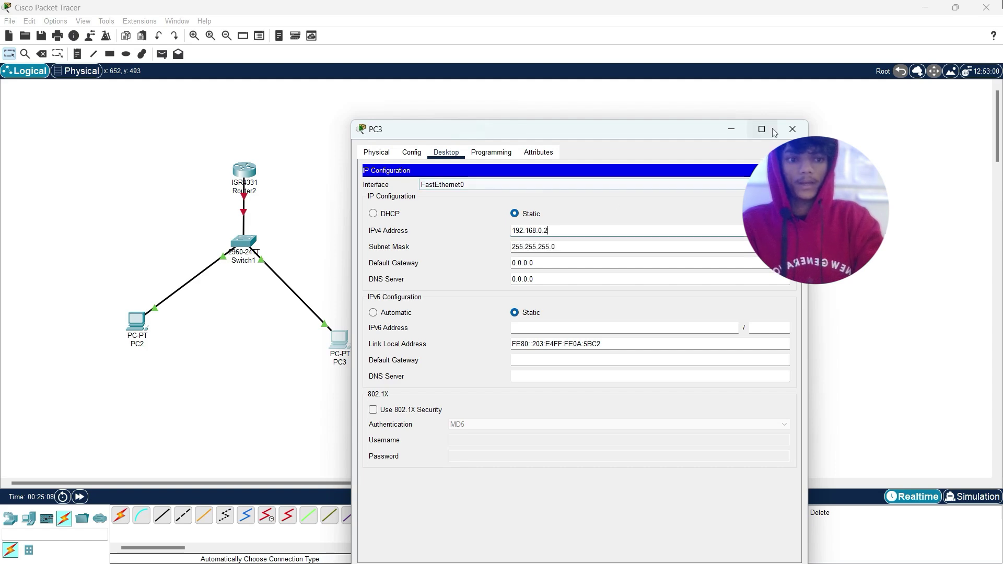
click(792, 129)
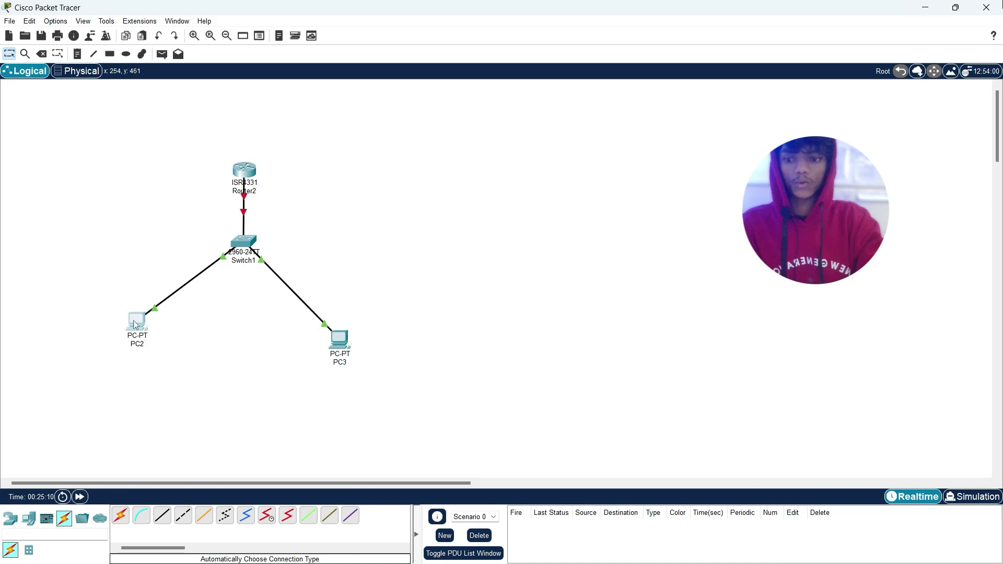
Step: Nudge PC2 down, raise Router2 above Switch1, and show Router2's Config settings
drag(135, 325, 139, 337)
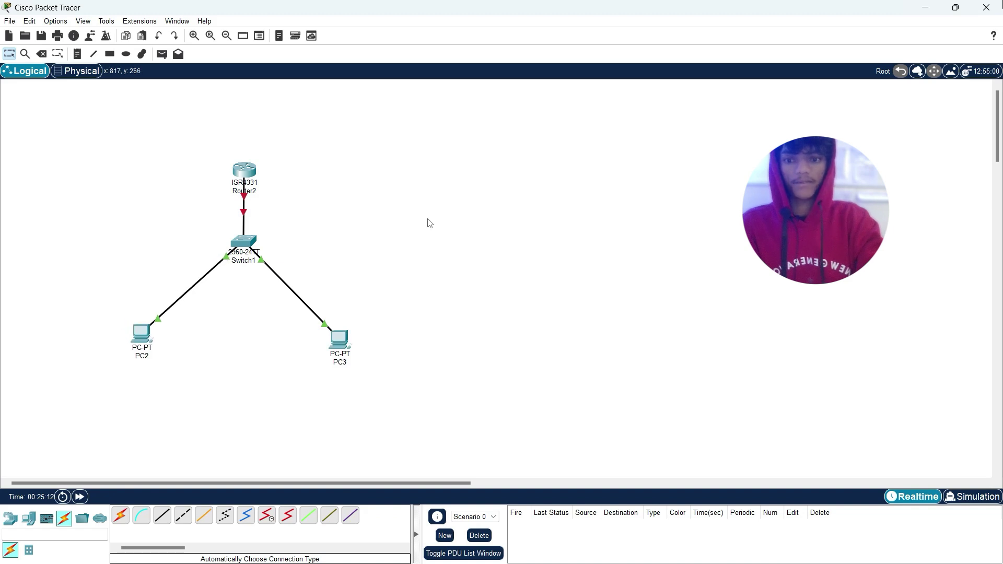
drag(251, 176, 256, 137)
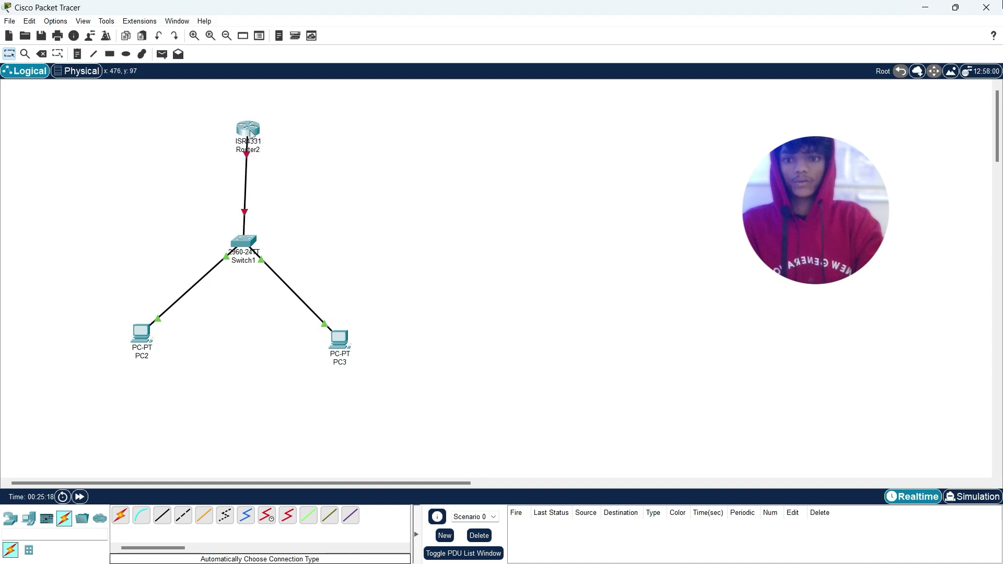
mouse_move(247, 157)
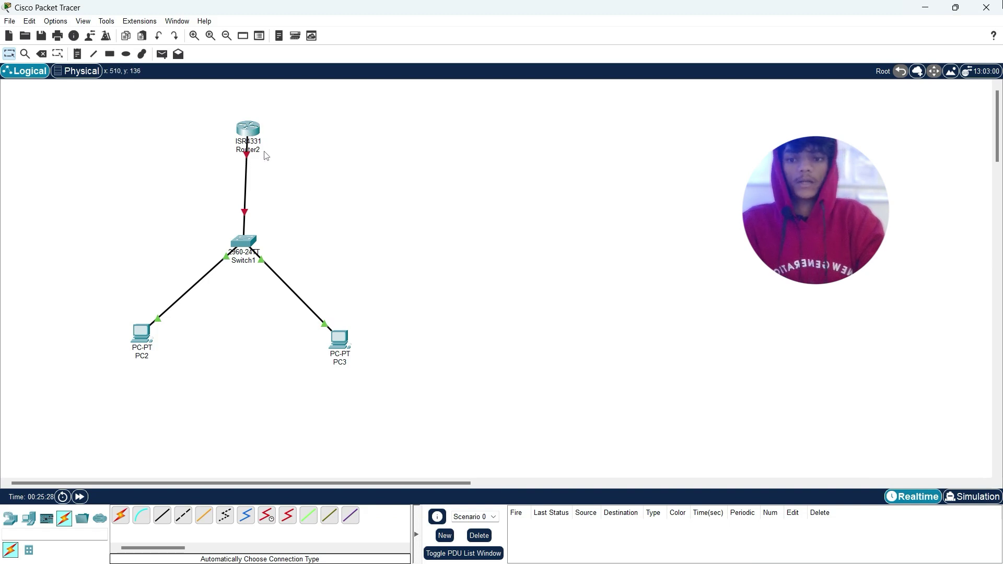
click(252, 128)
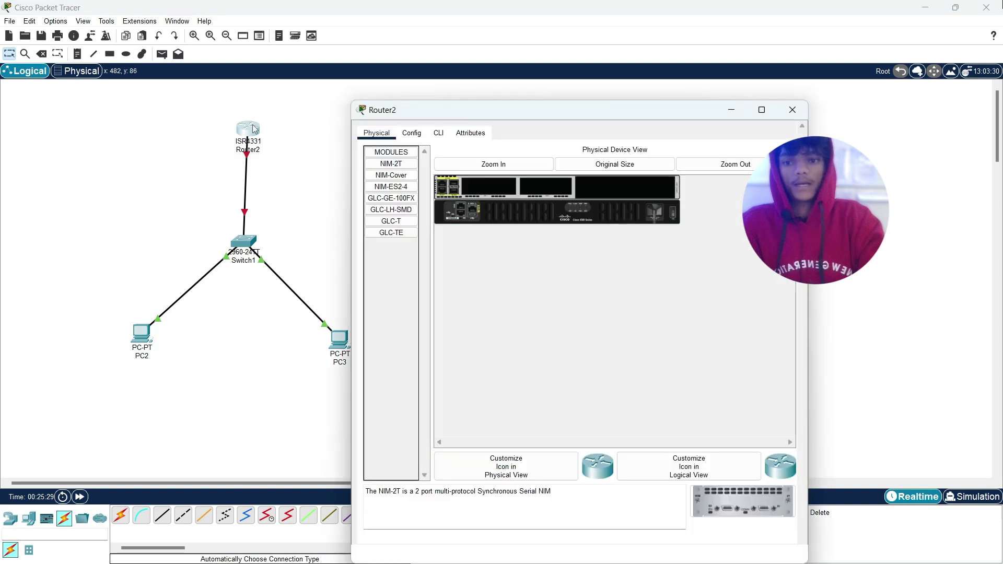
click(411, 134)
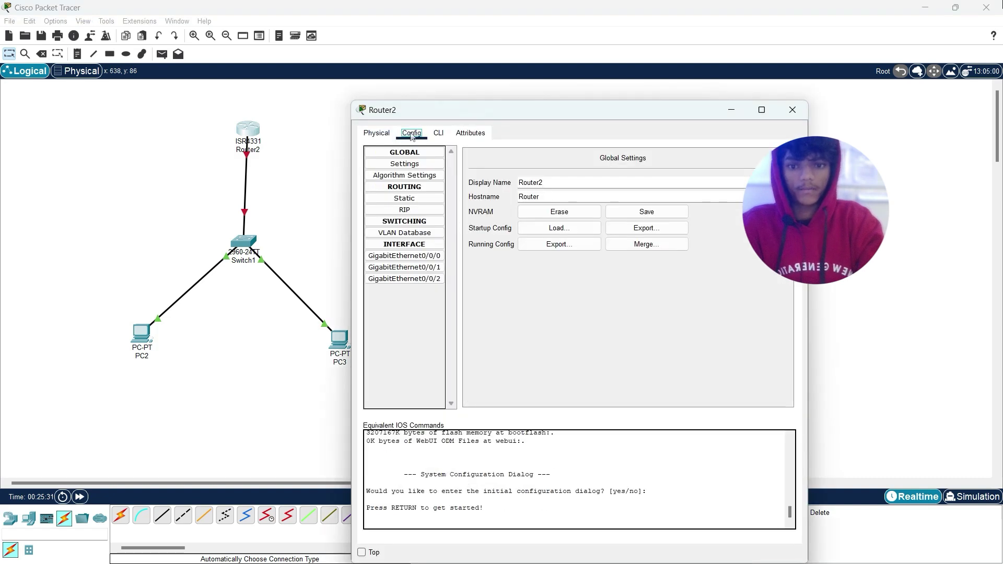
Step: Select Router2's GigabitEthernet0/0/0 interface and switch to its CLI
click(412, 258)
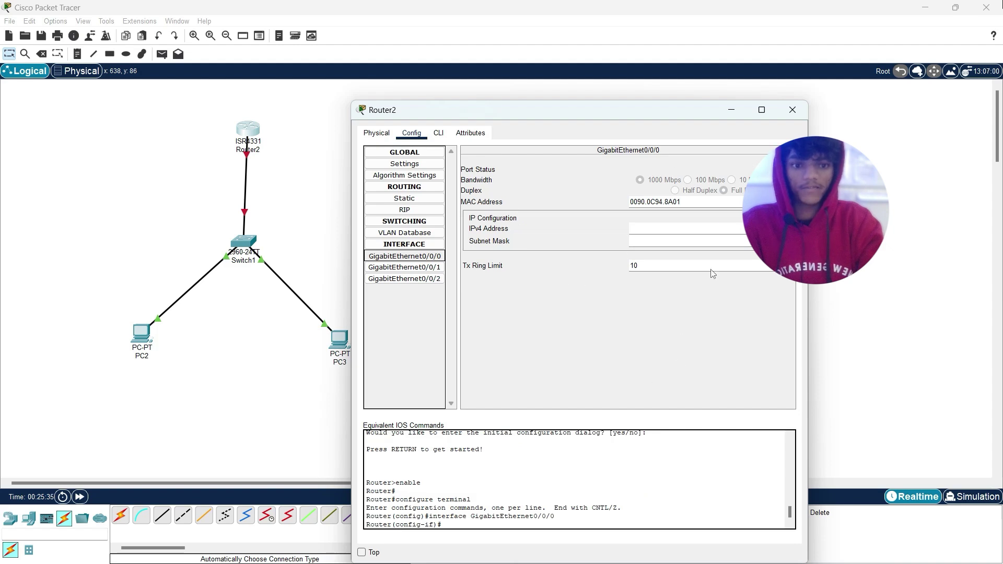
click(438, 134)
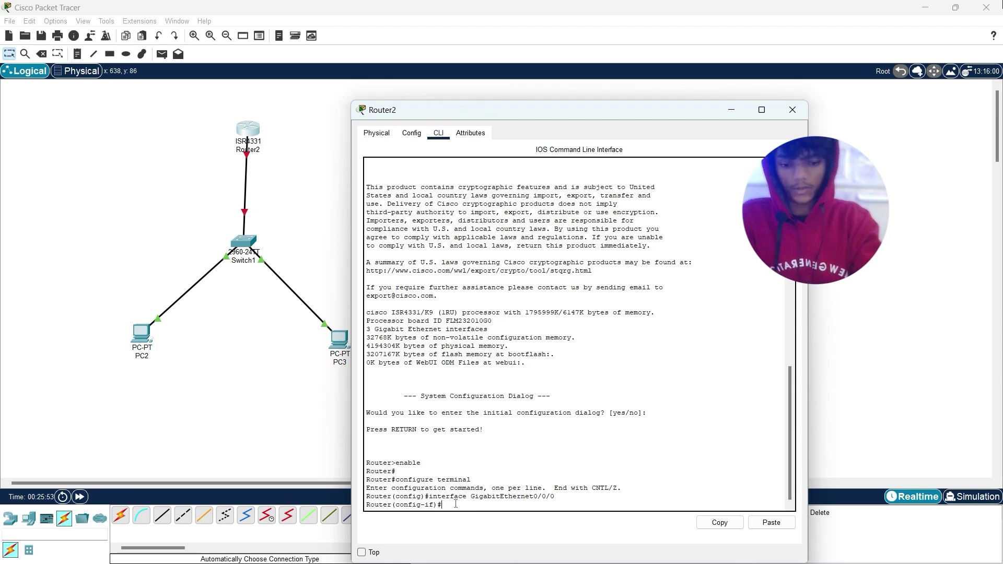
Step: Assign GigabitEthernet0/0/0 address 192.168.0.3 255.255.255.0 and bring it up with no shutdown
text(ip )
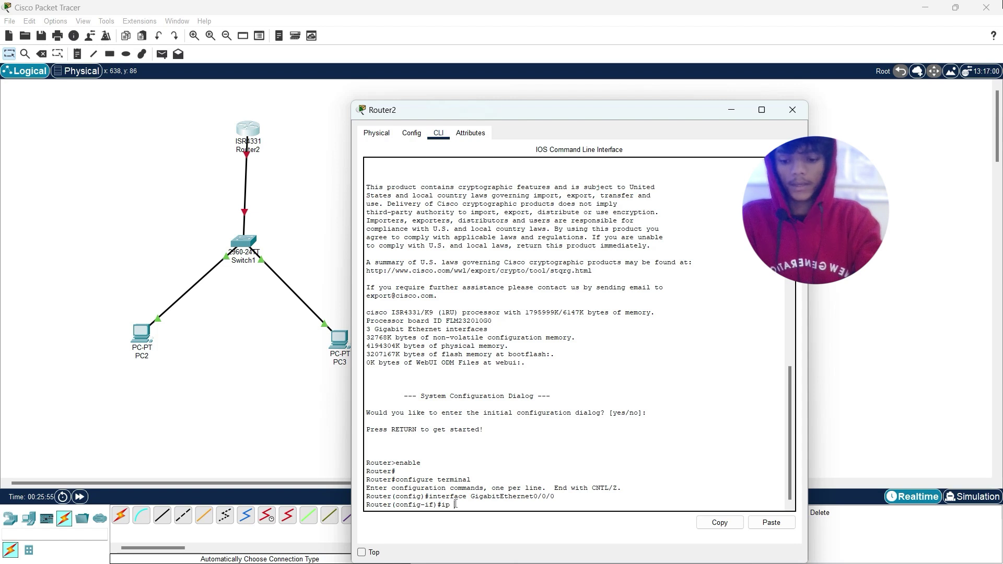
text(adde)
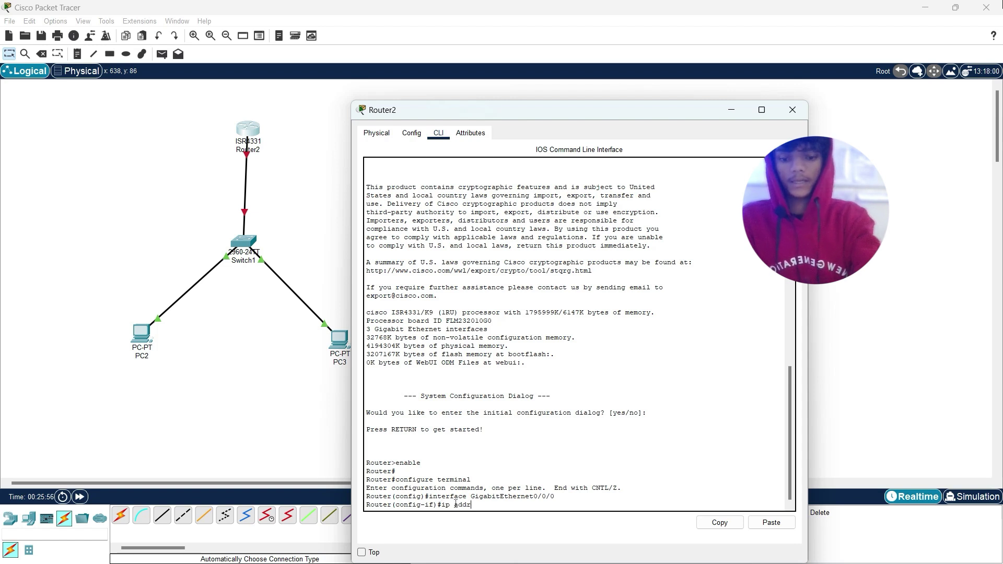
text(ress)
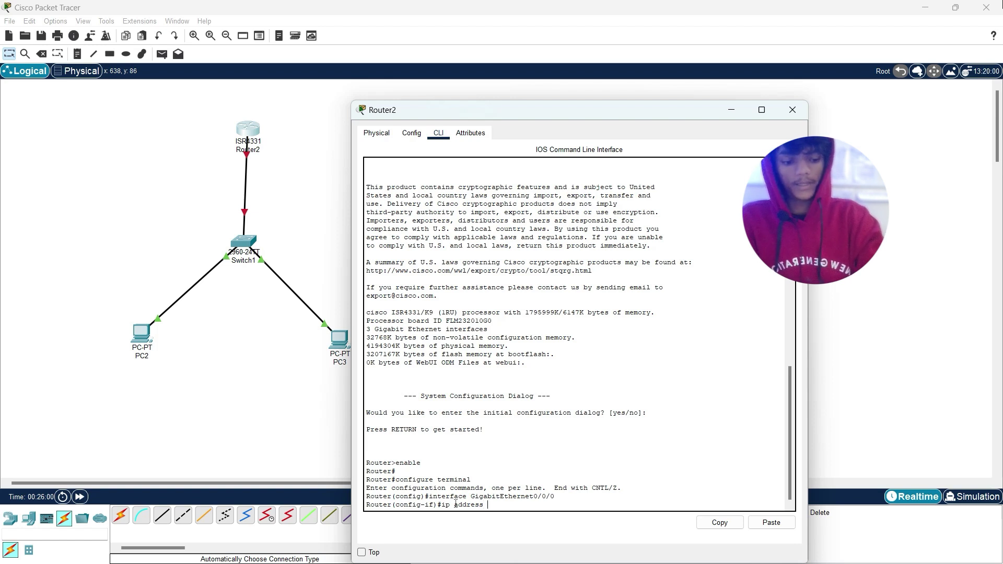
text( 192.1)
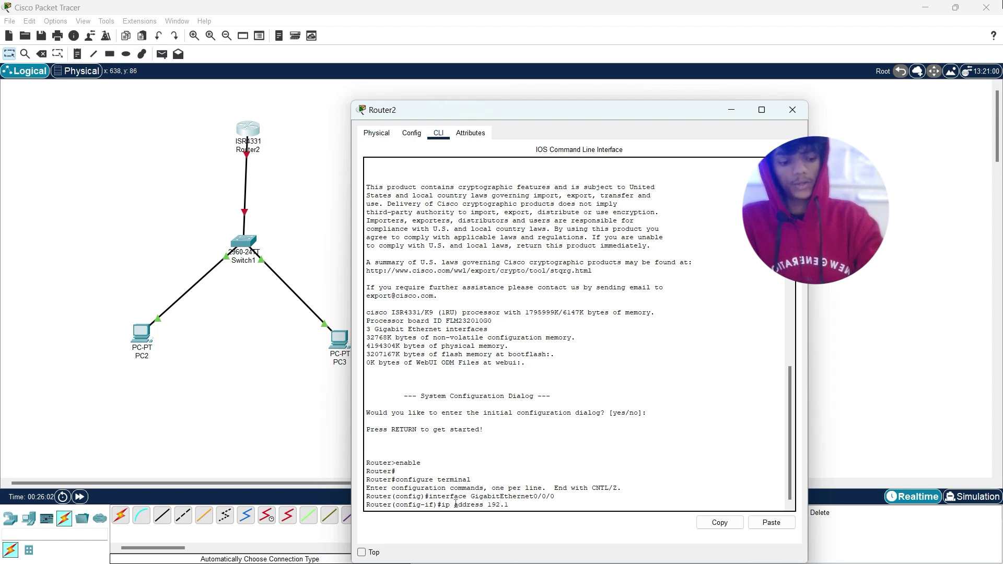
text(68.0)
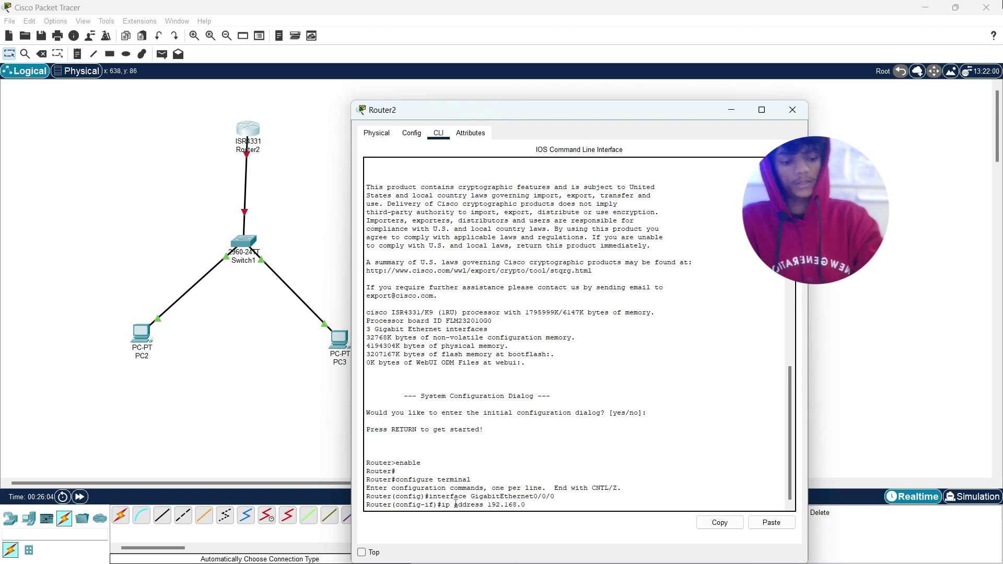
text(.3)
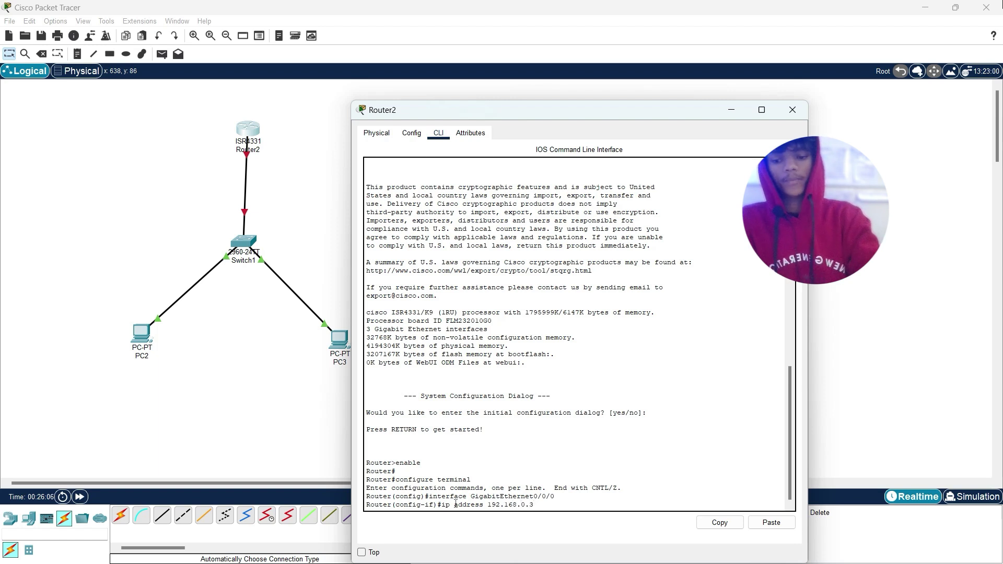
text( 255.255)
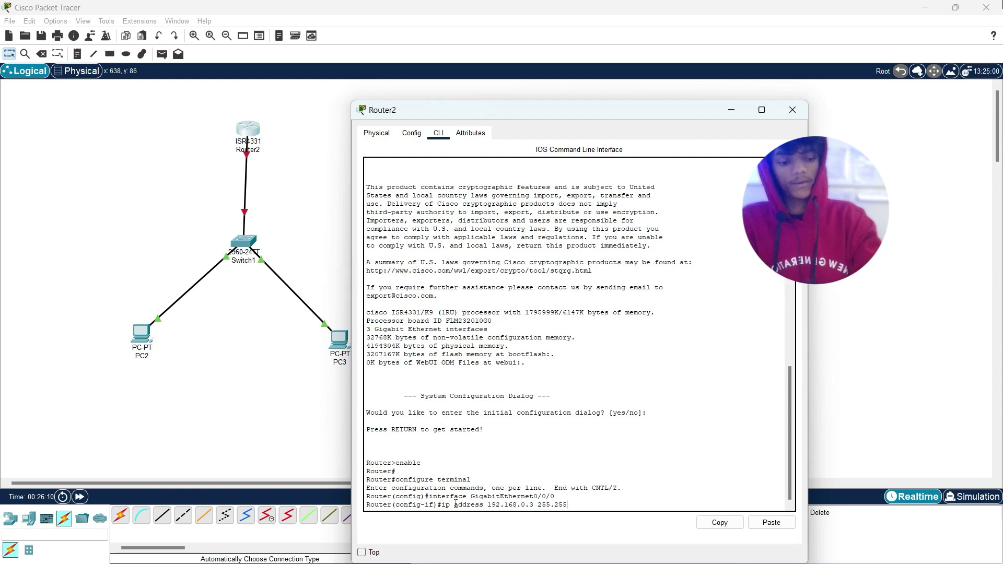
text(.255.0)
key(Return)
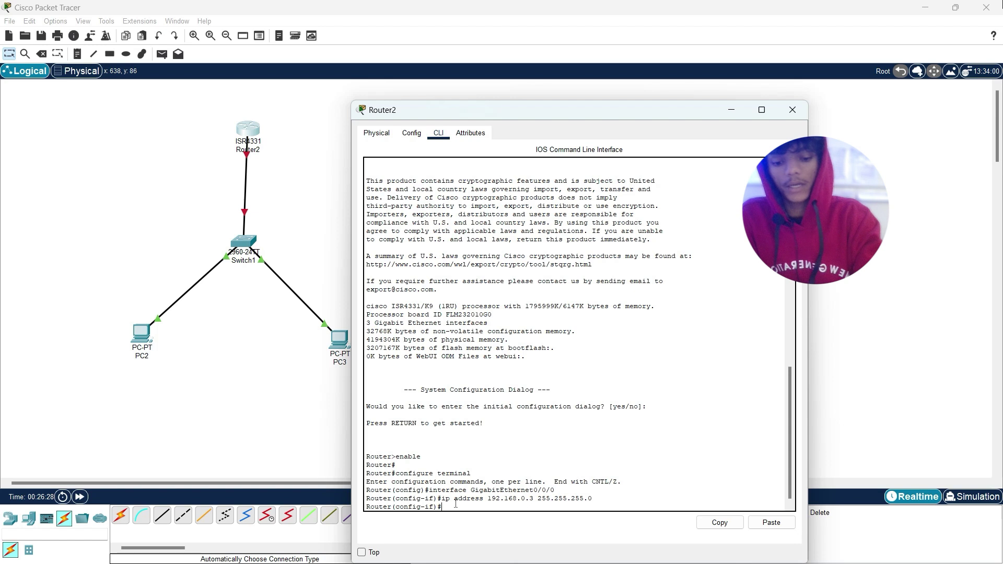
text(o)
text( sh)
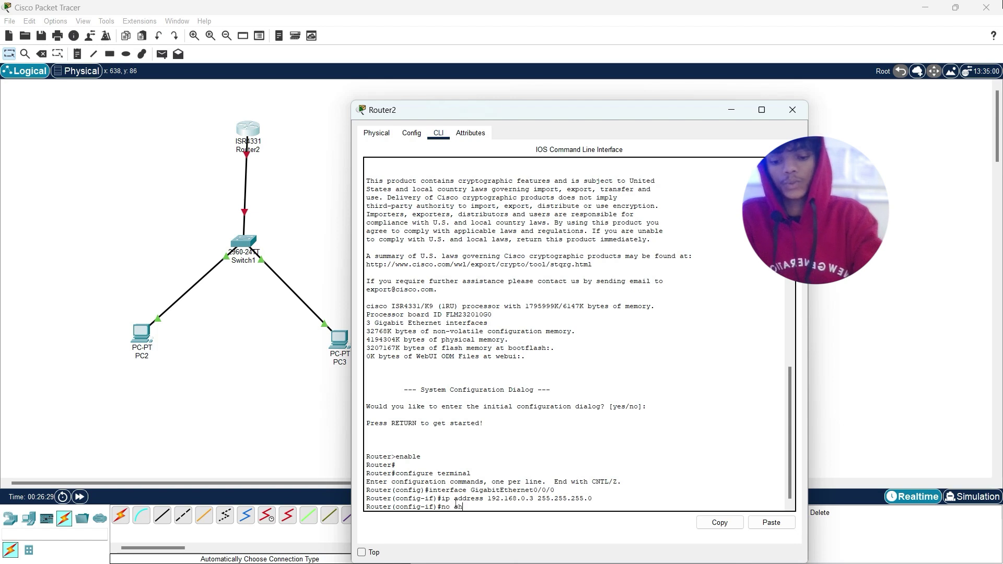
text(utdo)
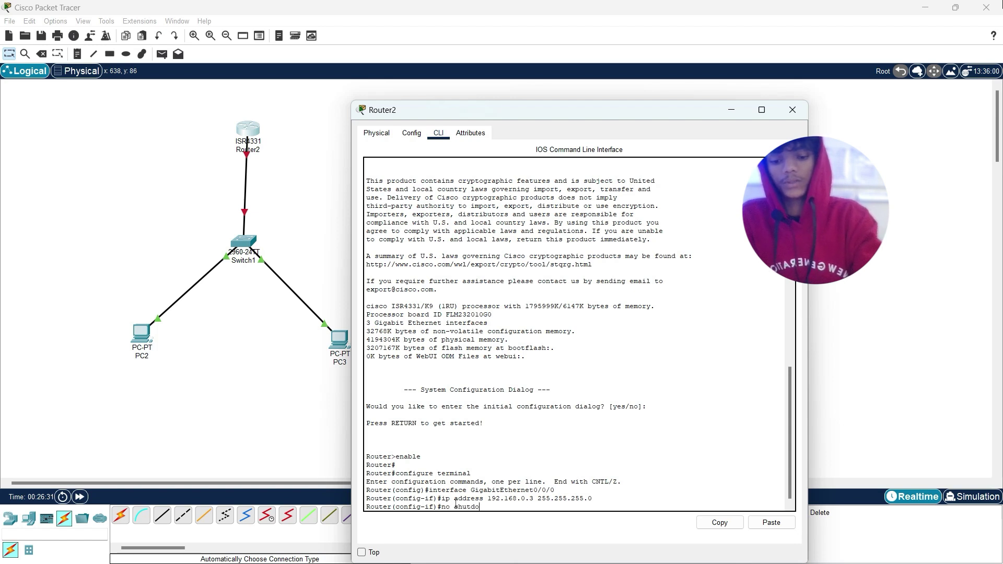
text(u)
text(n)
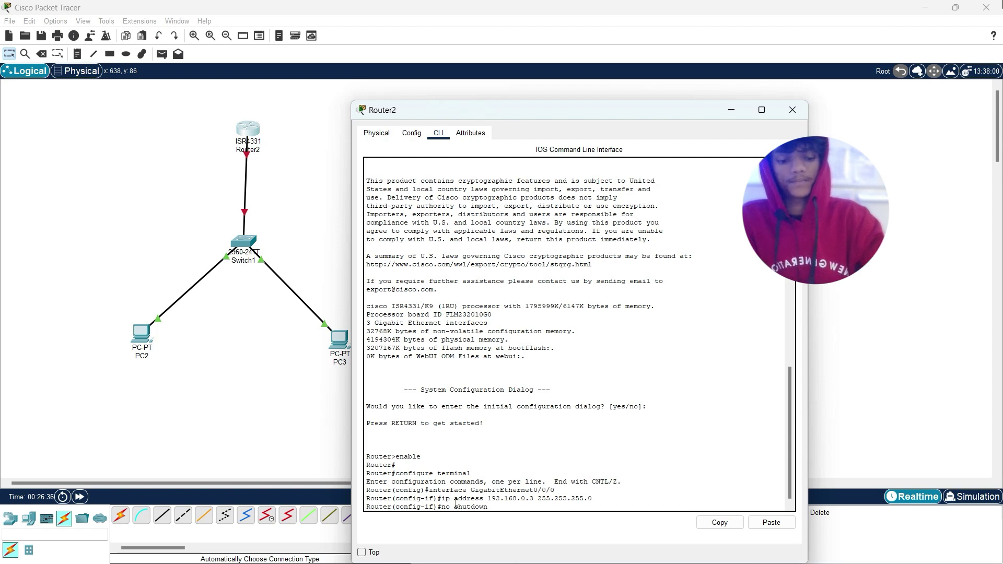
key(Left)
key(Left)
key(Left)
key(Left)
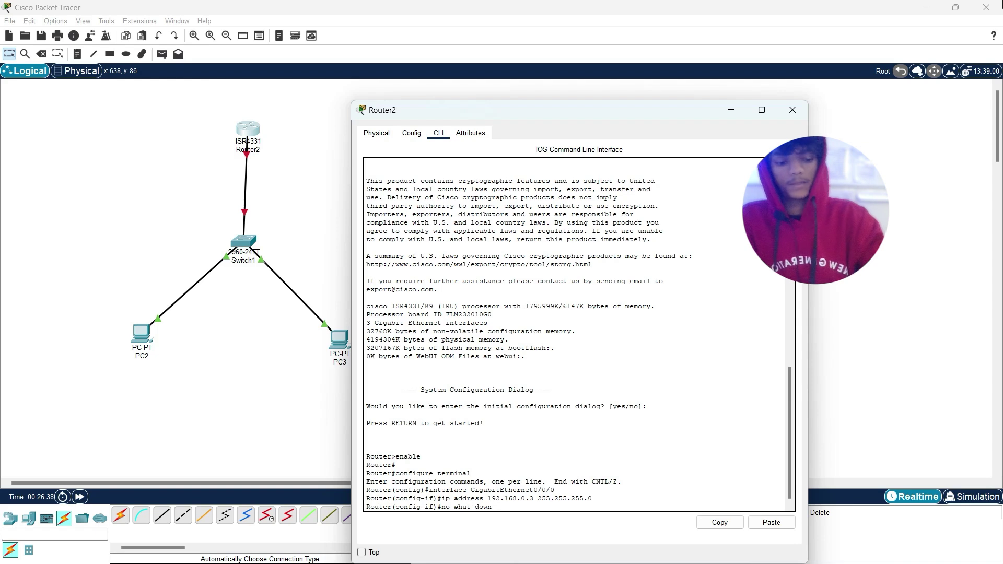
key(Return)
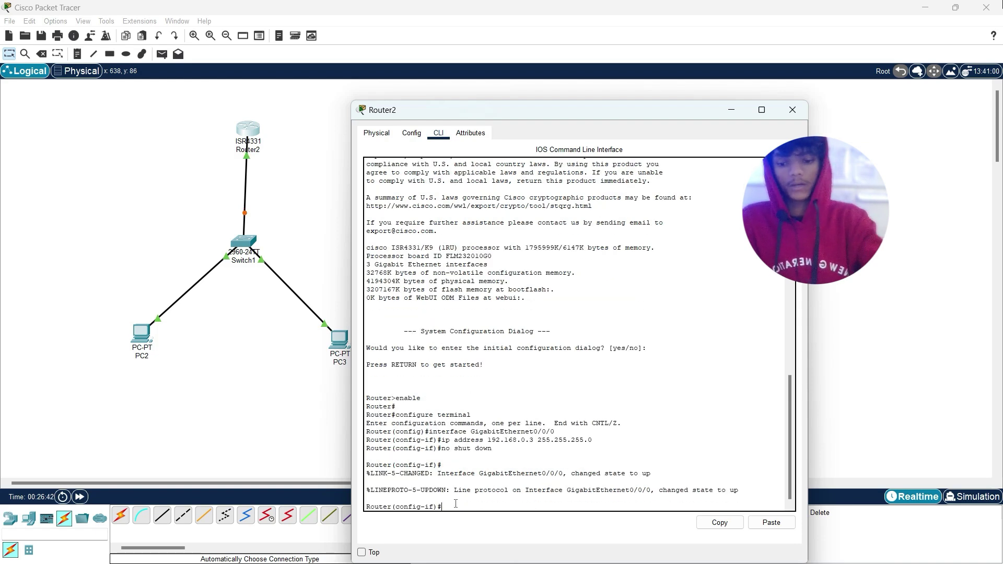
Step: Exit interface mode and set the router's hostname to router1
text(exit)
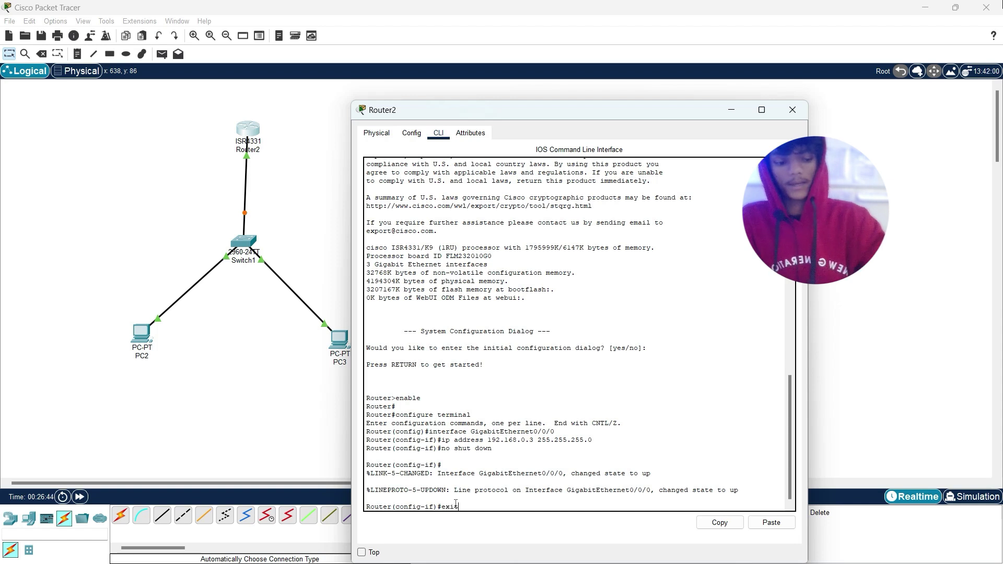
key(Return)
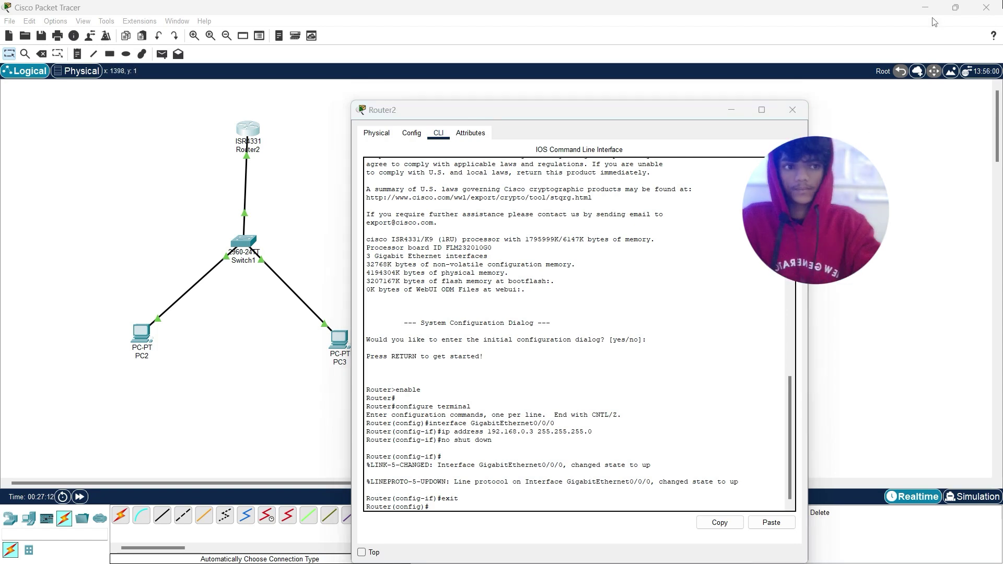
click(436, 506)
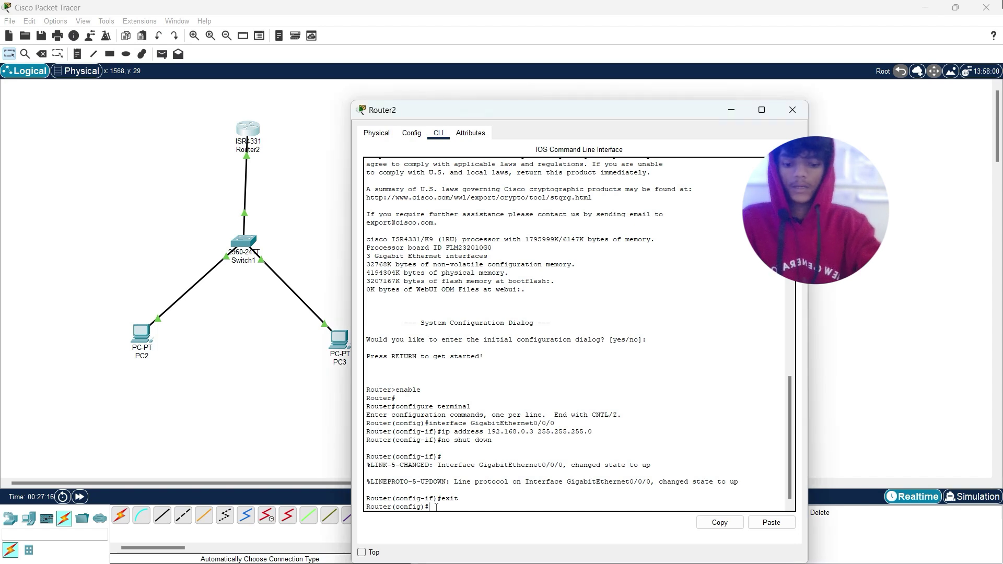
text(ho)
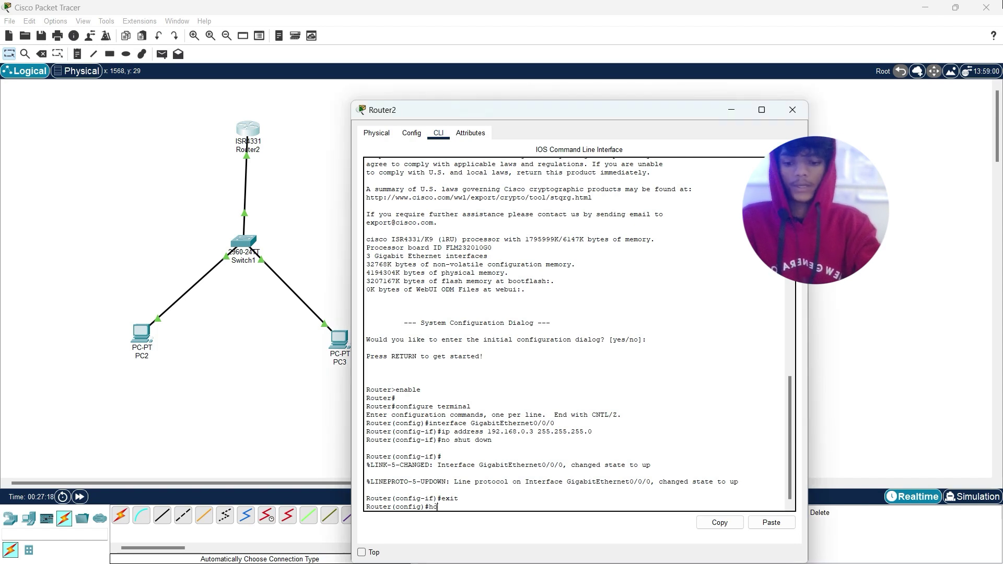
text(stname)
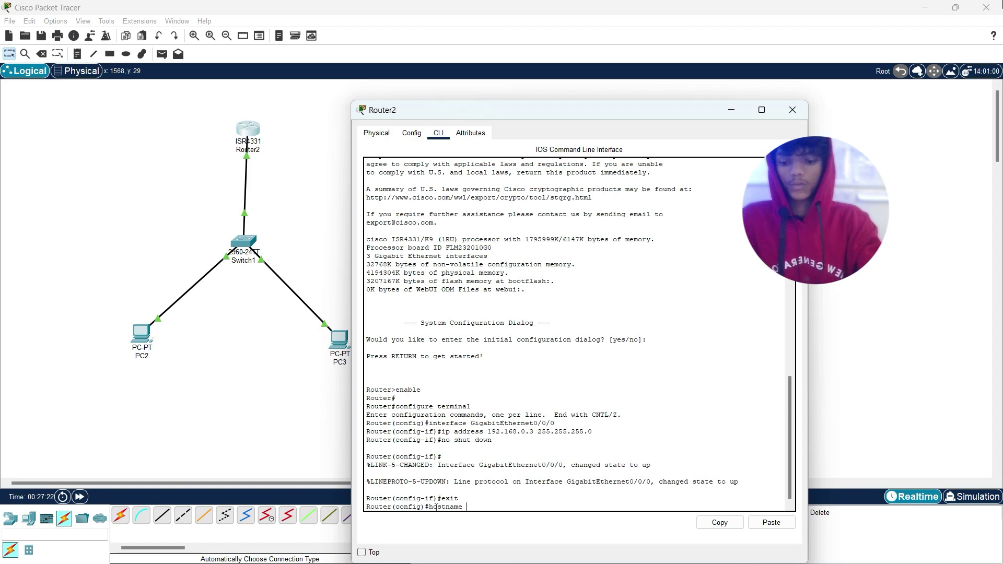
text( rou)
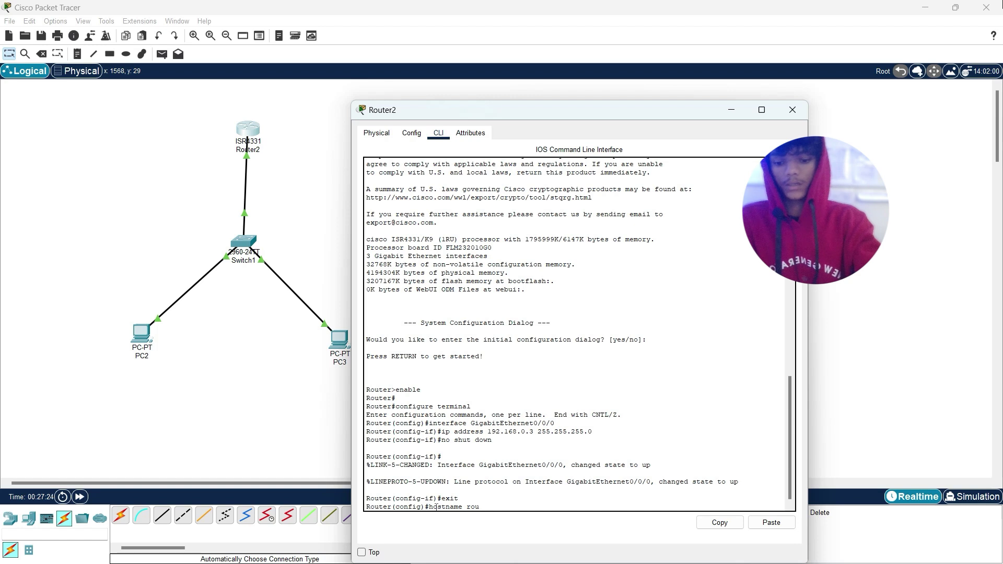
text(ter1)
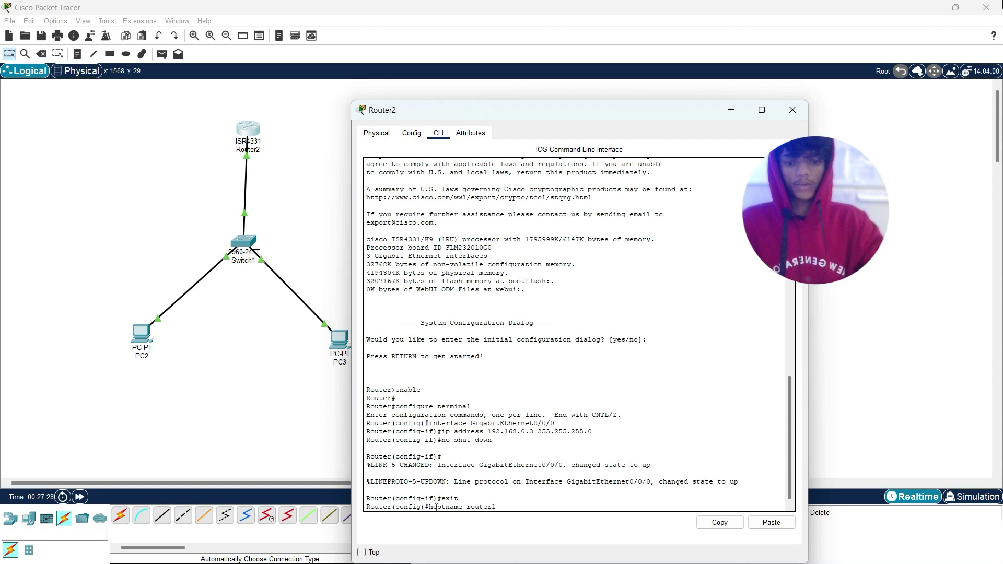
key(Return)
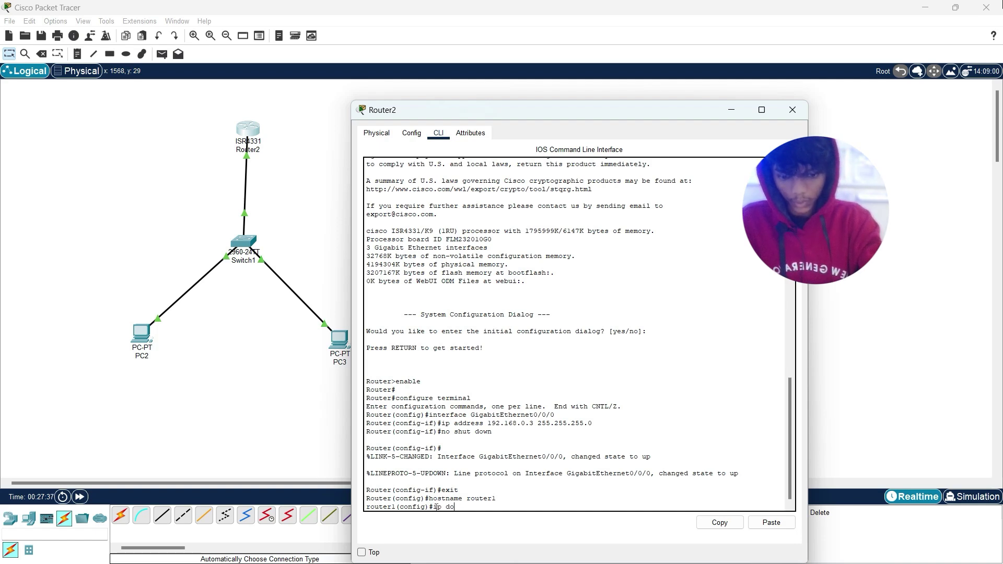
Step: Run 'ip domain-name abc.com' on router1
text(main-)
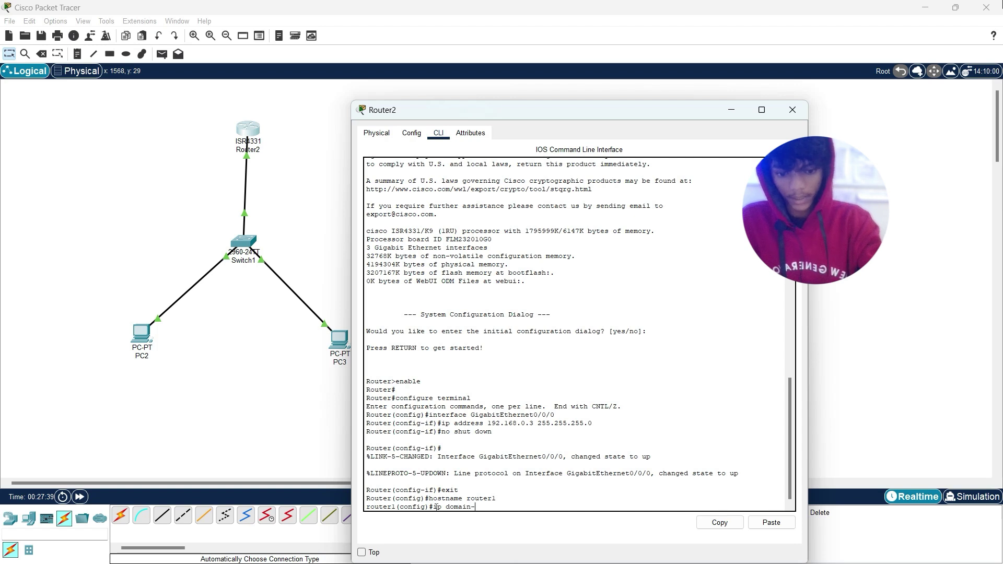
text(name)
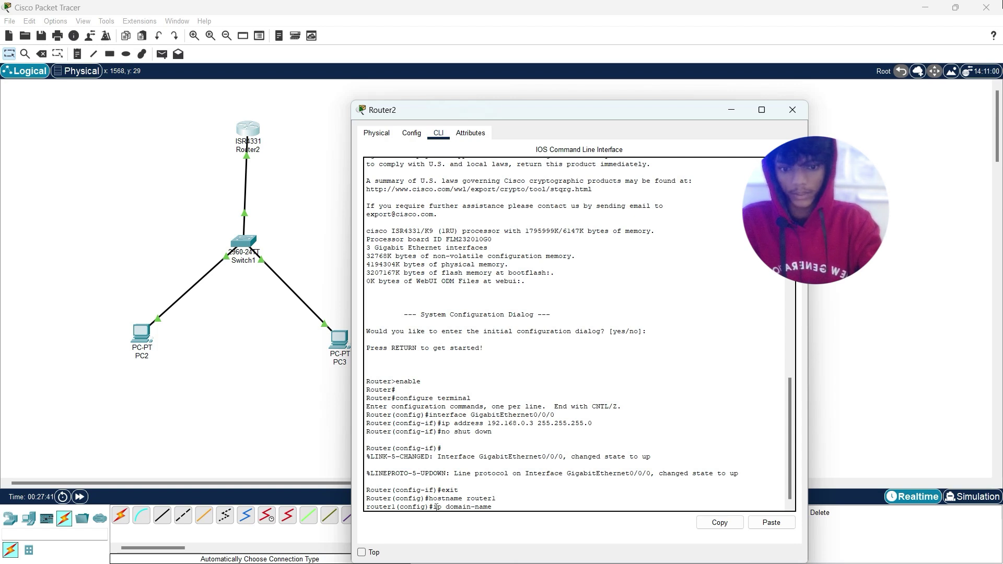
text( abc)
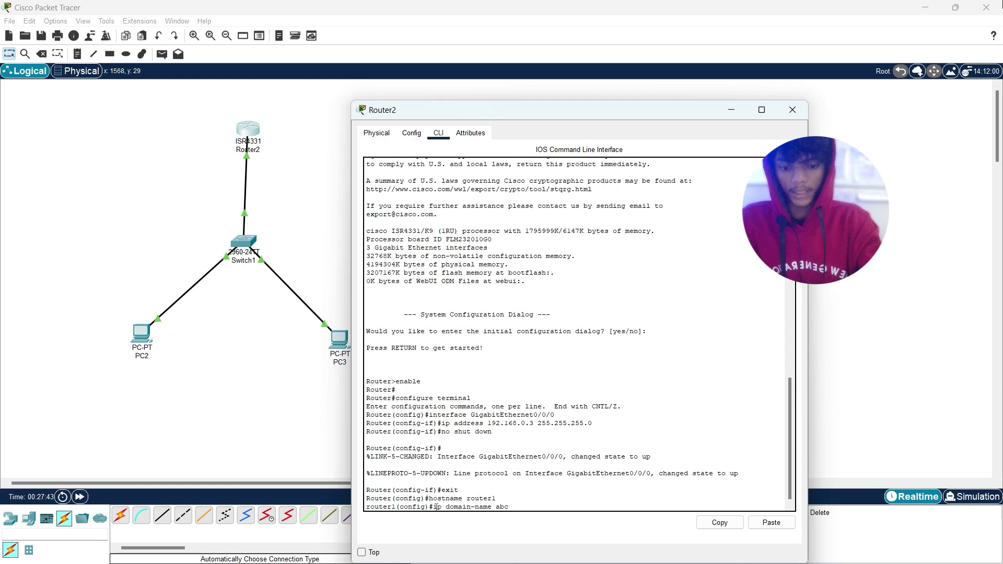
text(.)
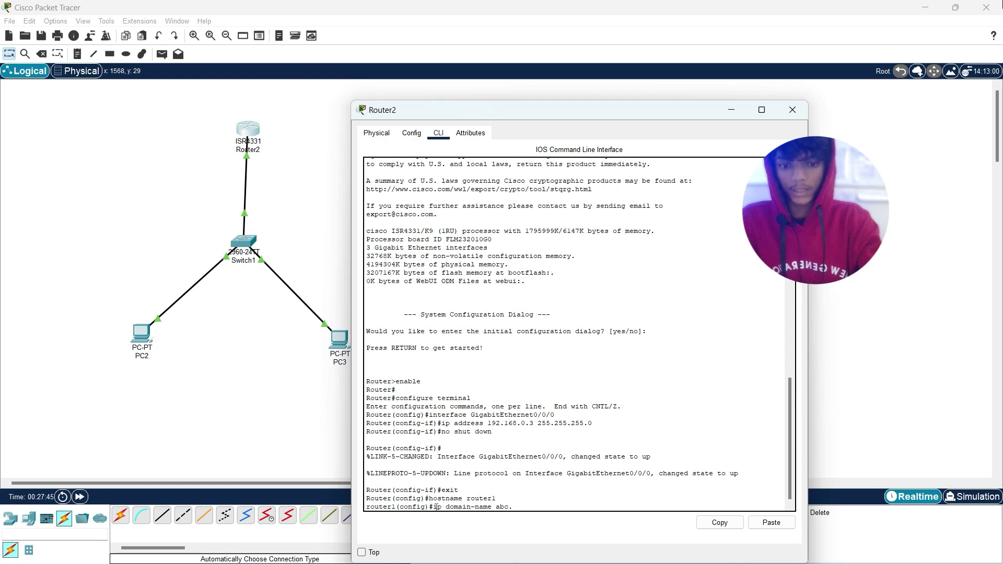
text(com)
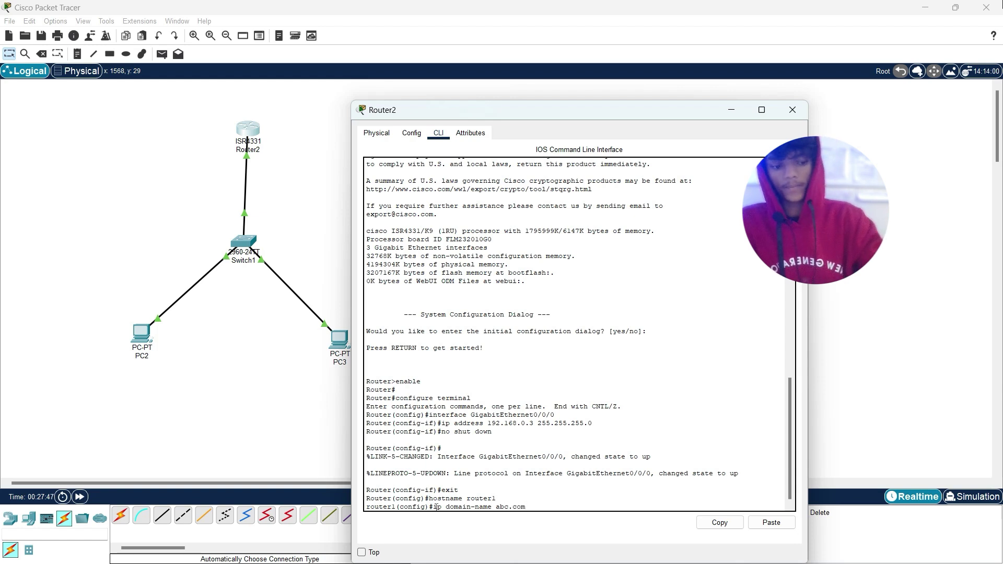
key(Return)
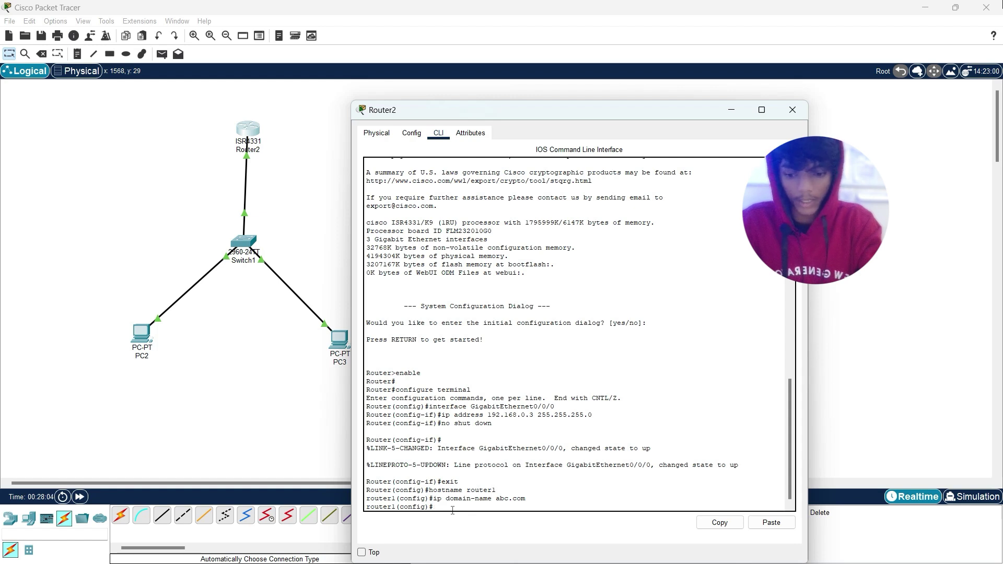
Step: Run 'crypto key generate rsa' with a 1028-bit modulus
text(yp)
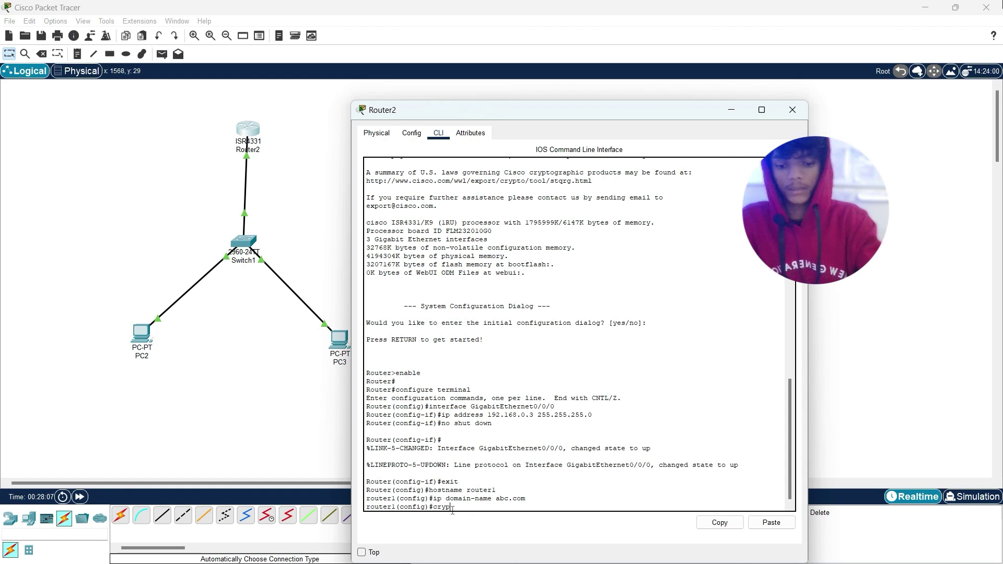
text(to)
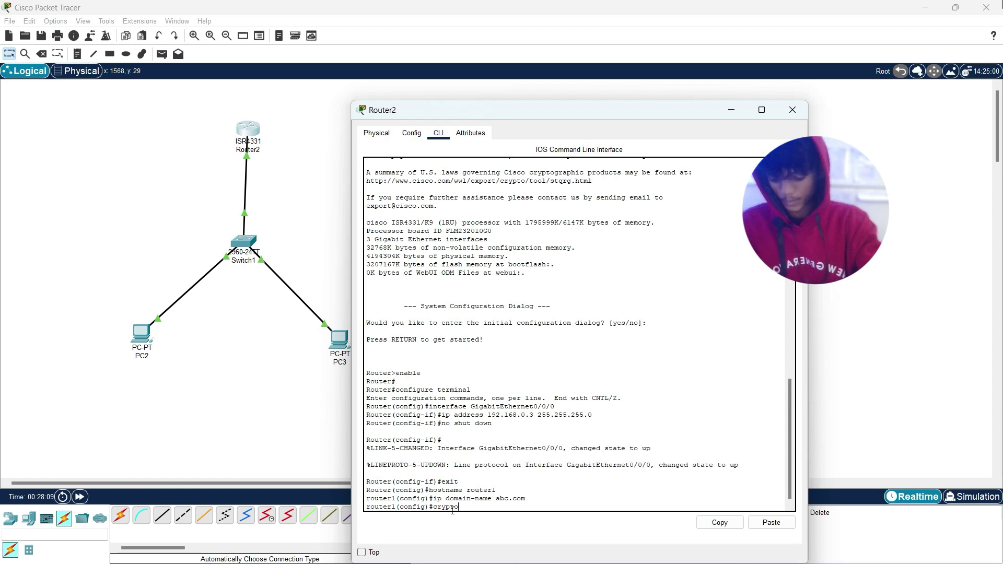
text( ke)
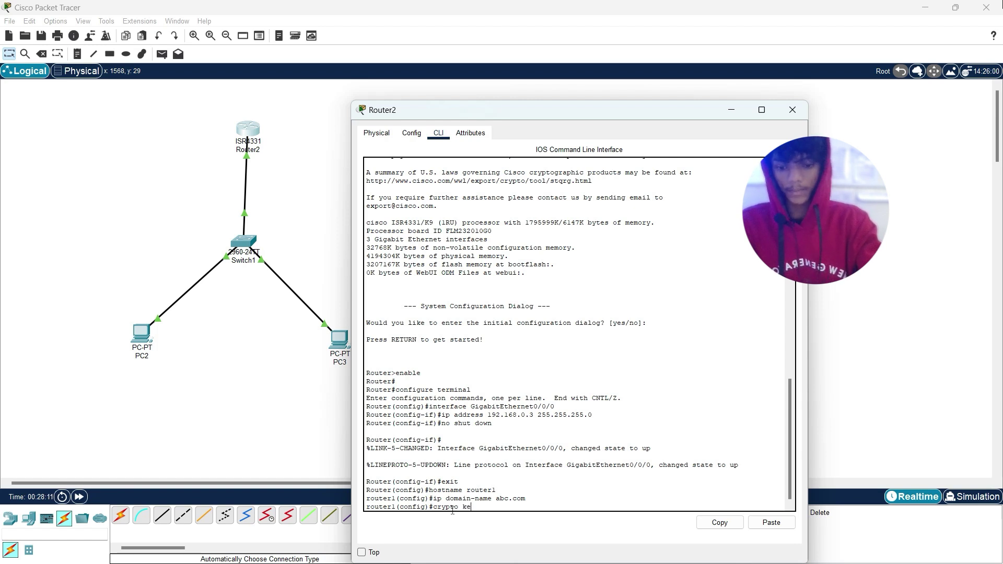
text(y generate )
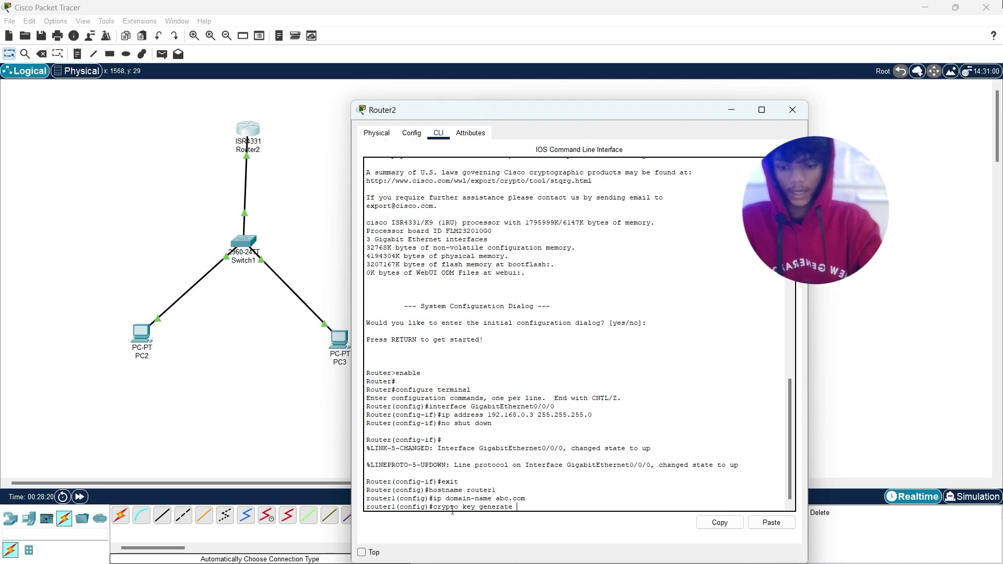
text(rsa)
key(Return)
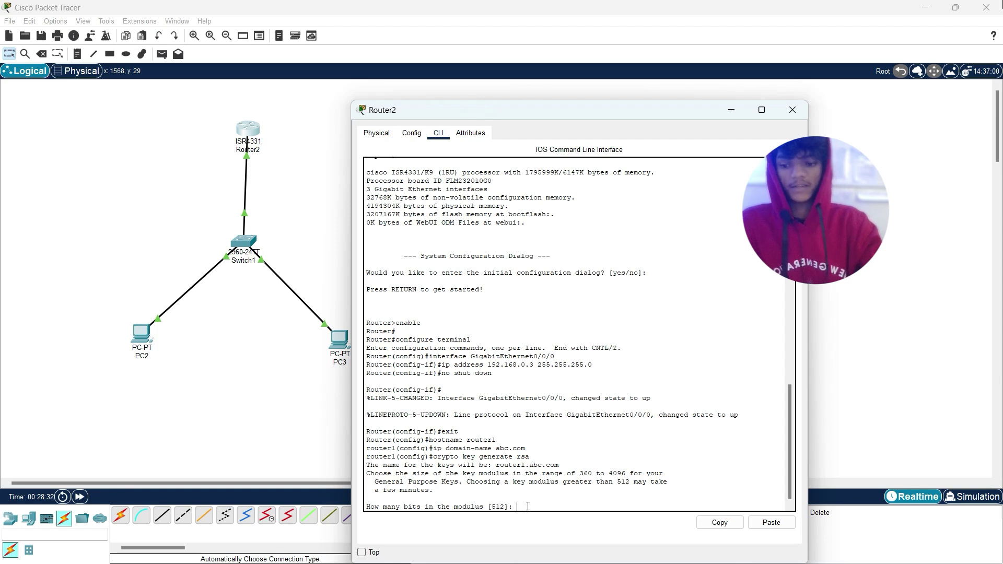
text(10)
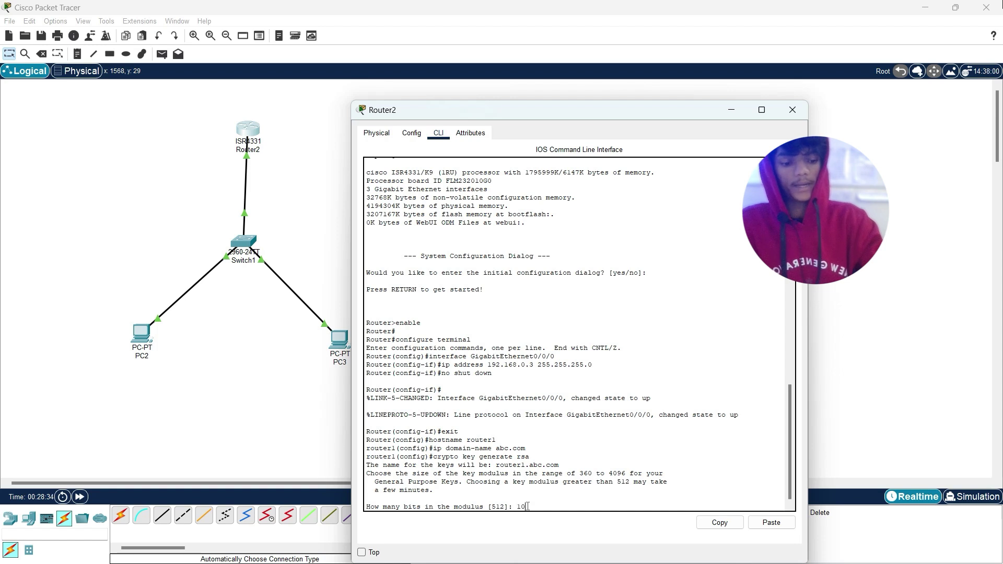
text(24)
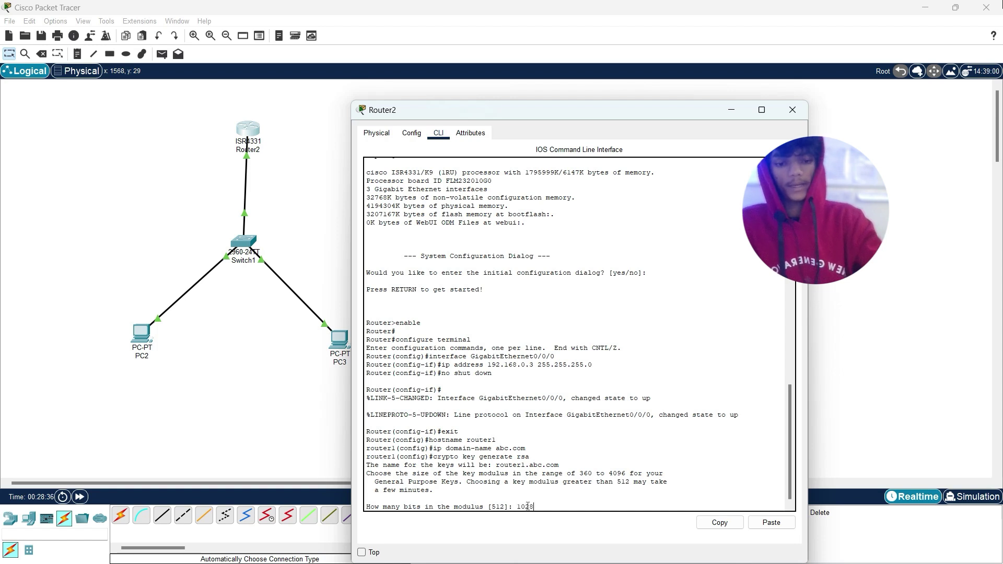
text(8)
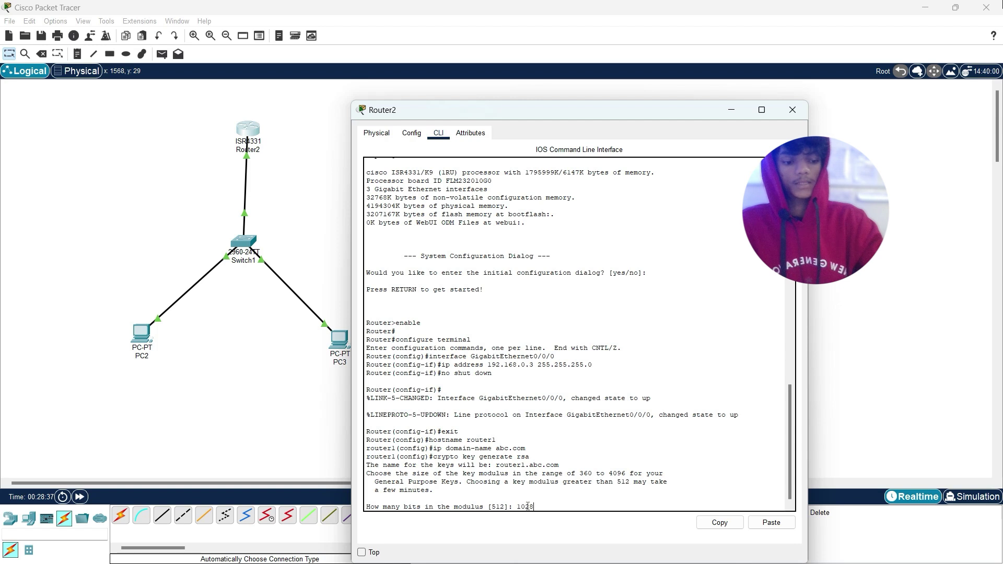
key(Return)
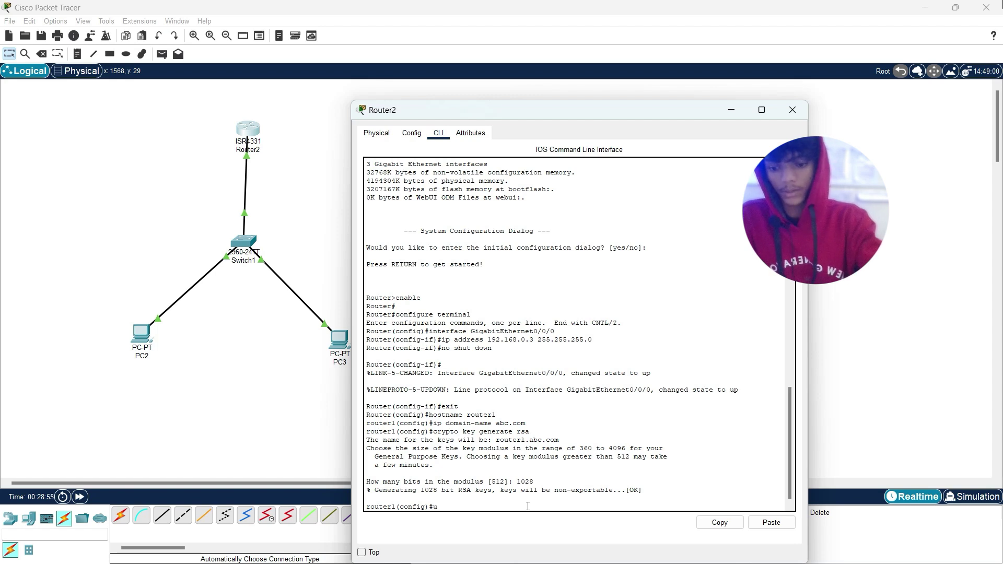
Step: Create a privilege-15 local user with a secret password, then review the entered username and password
text(sername)
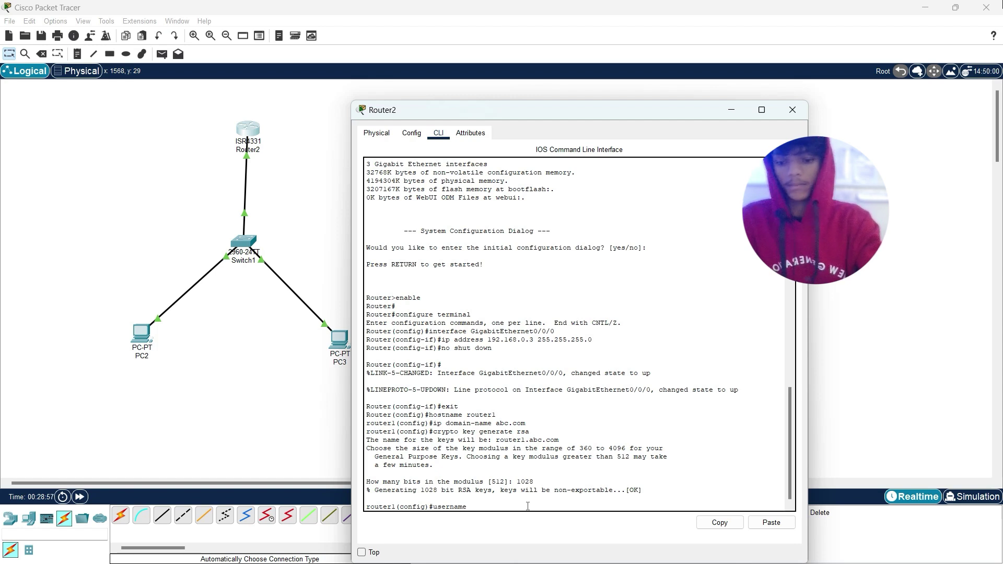
text( ad)
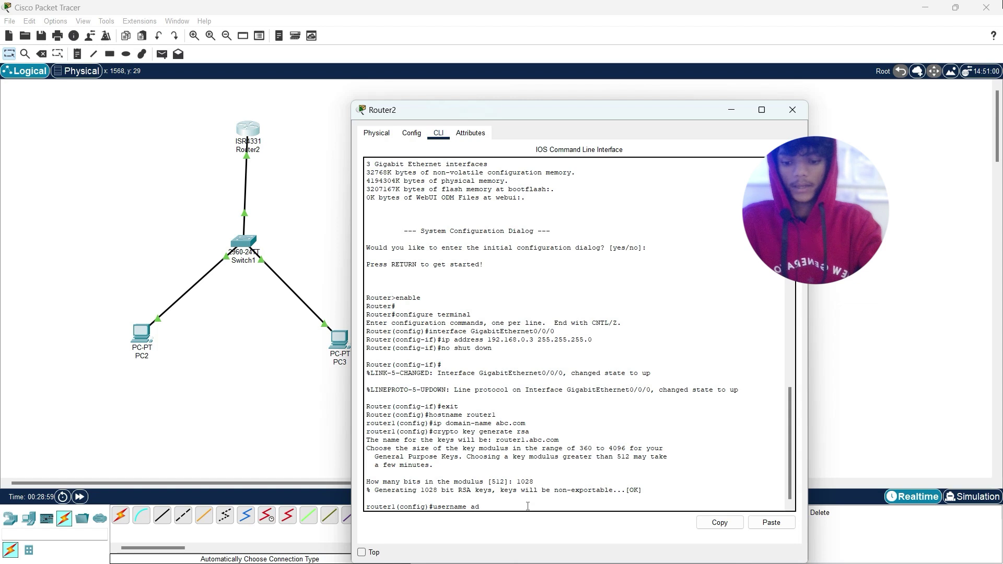
text(min )
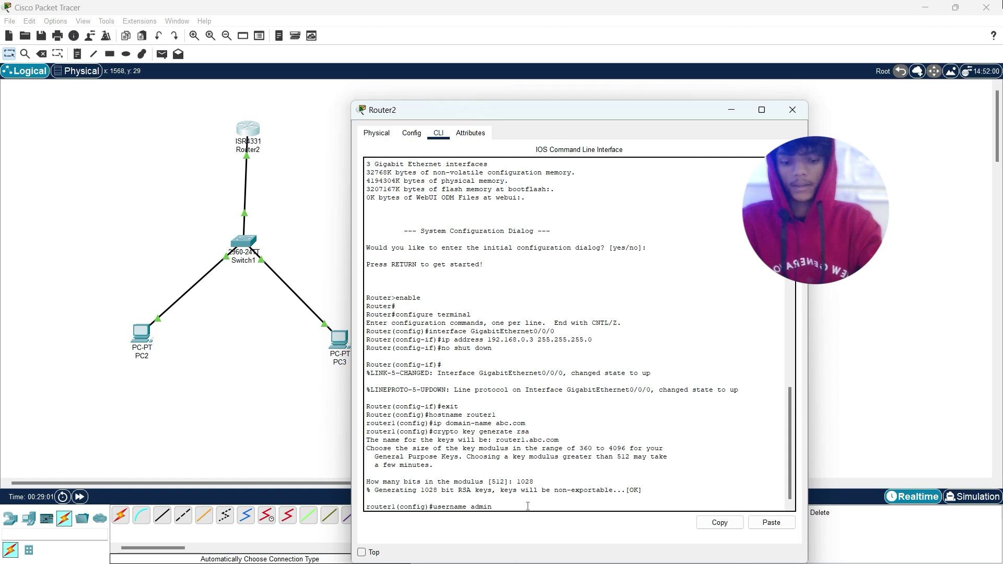
text(privil)
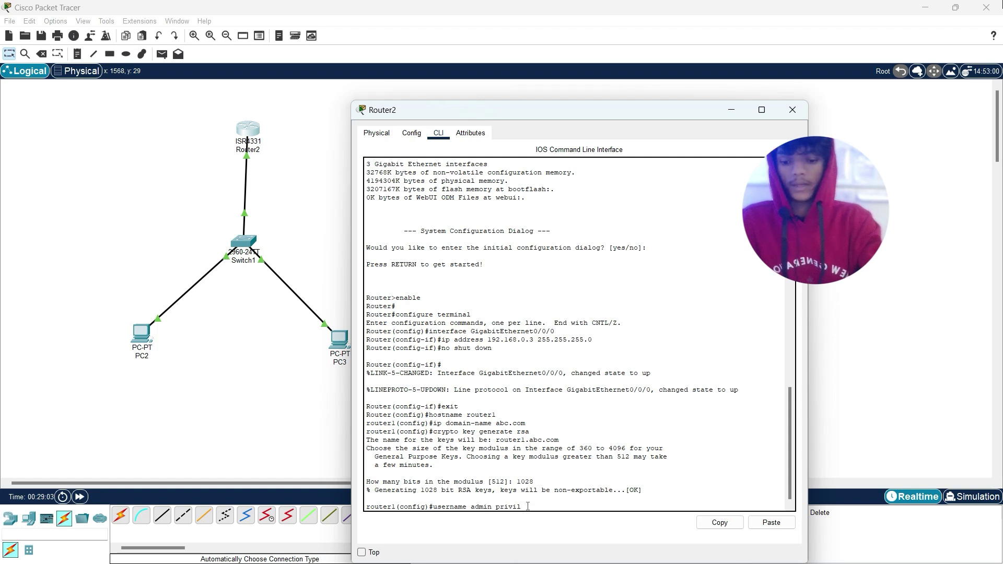
text(ege)
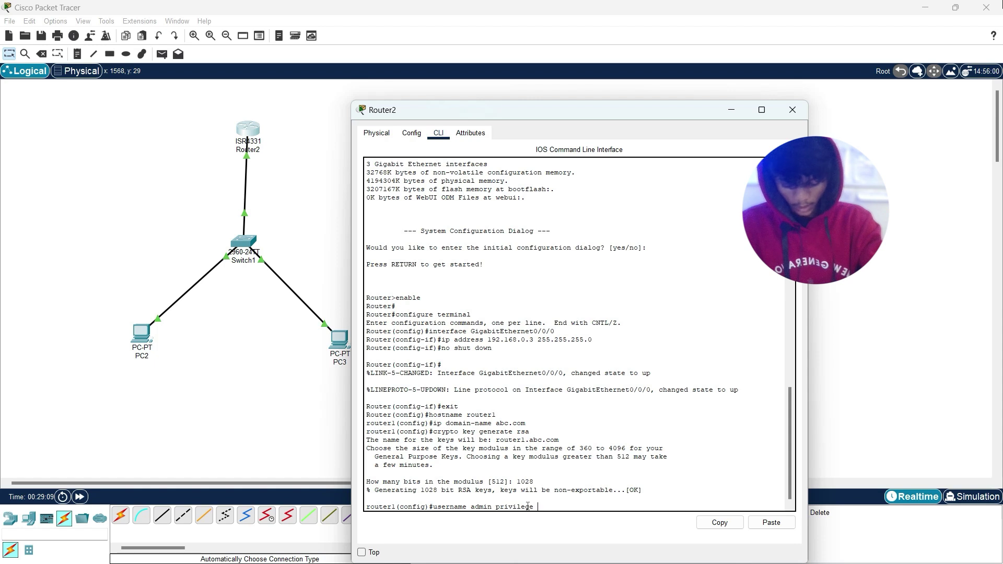
text(15)
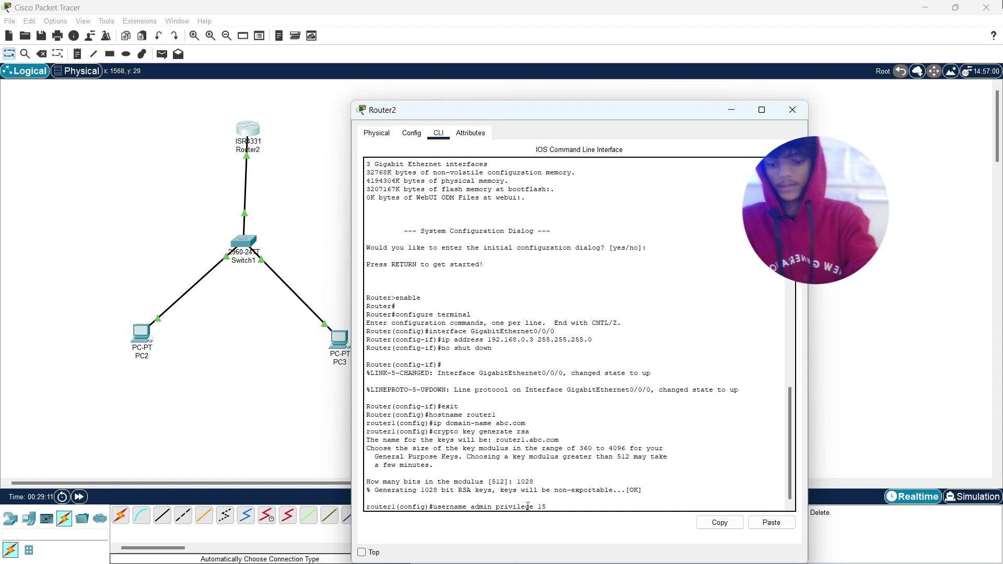
text( se)
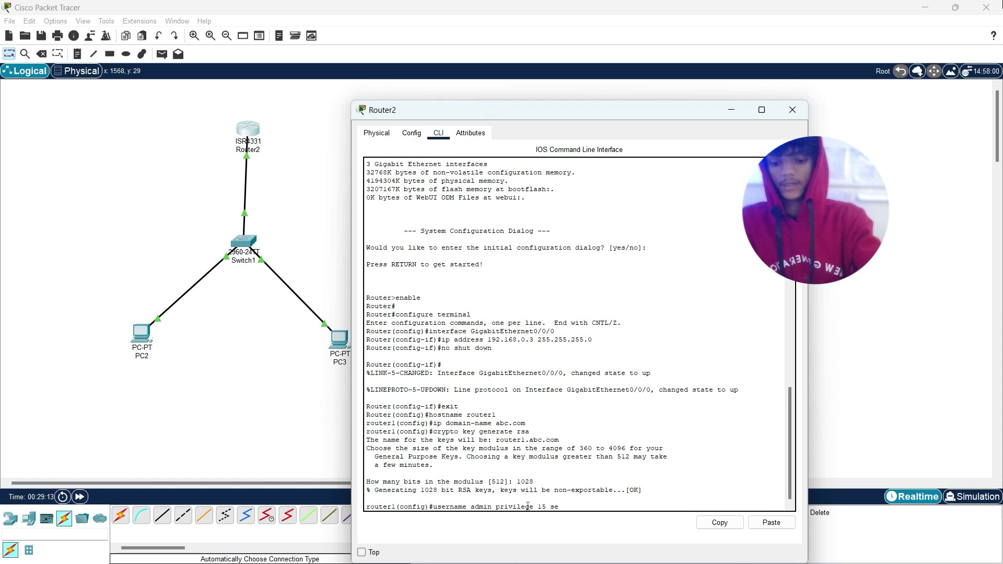
text(cret)
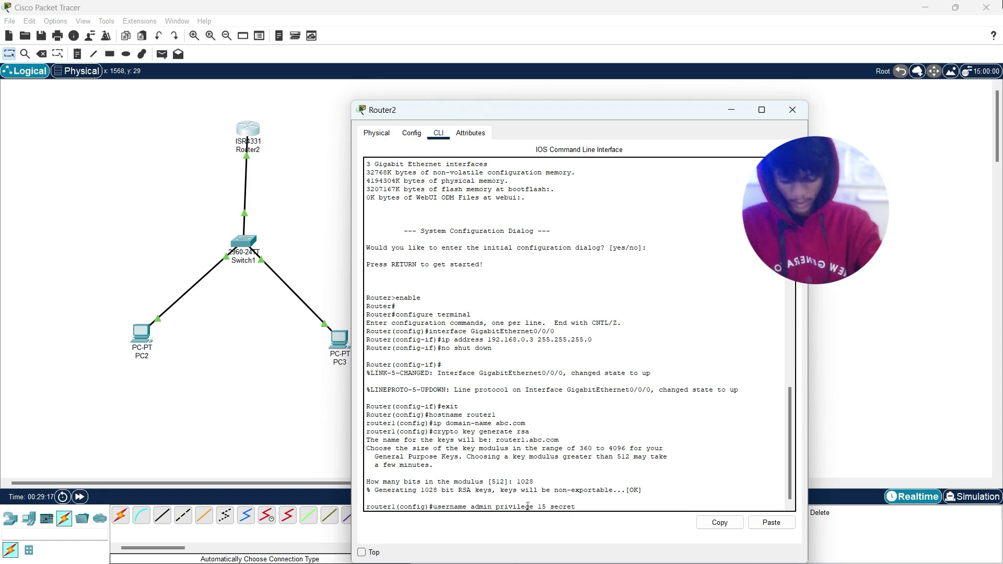
text( admin@123)
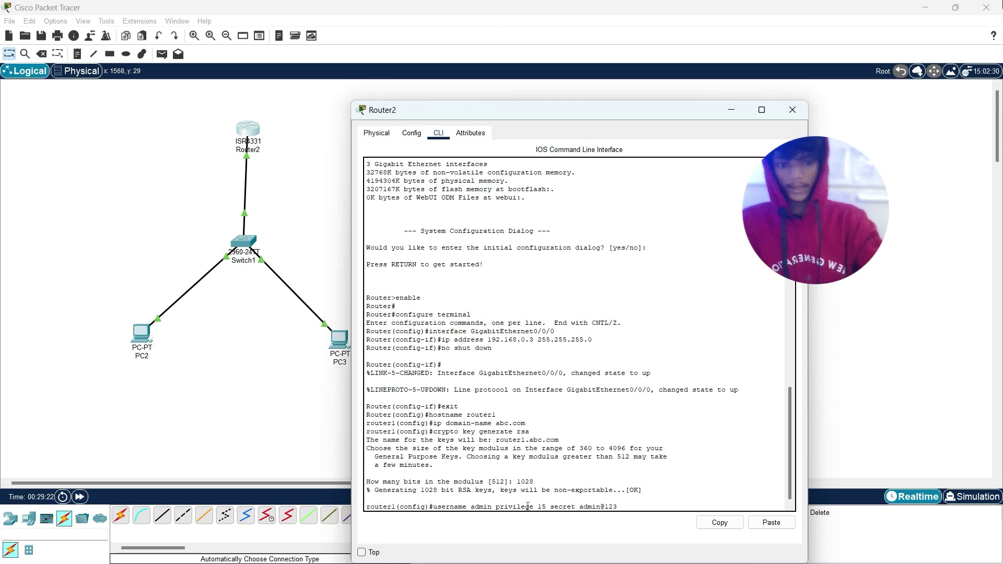
key(Return)
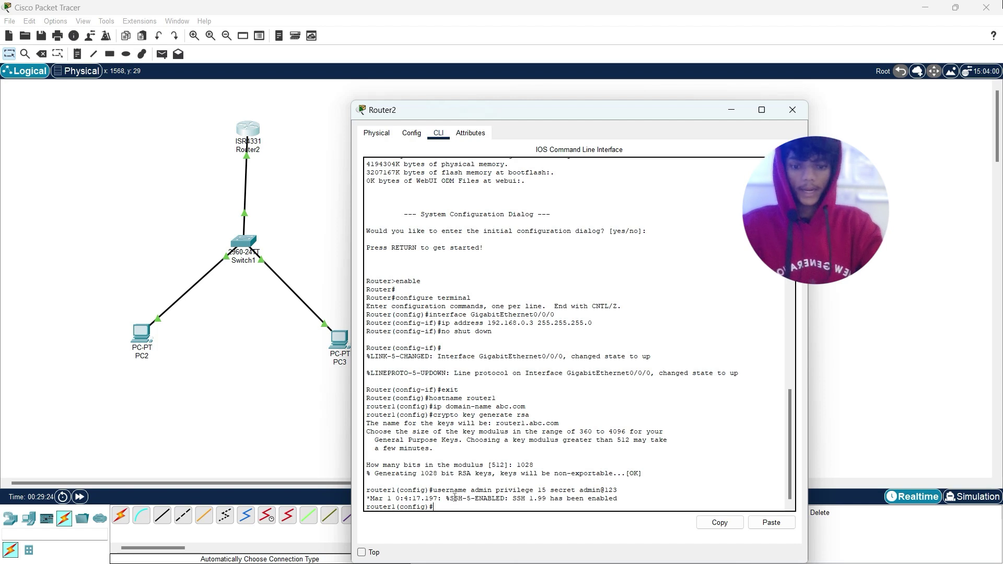
double_click(472, 491)
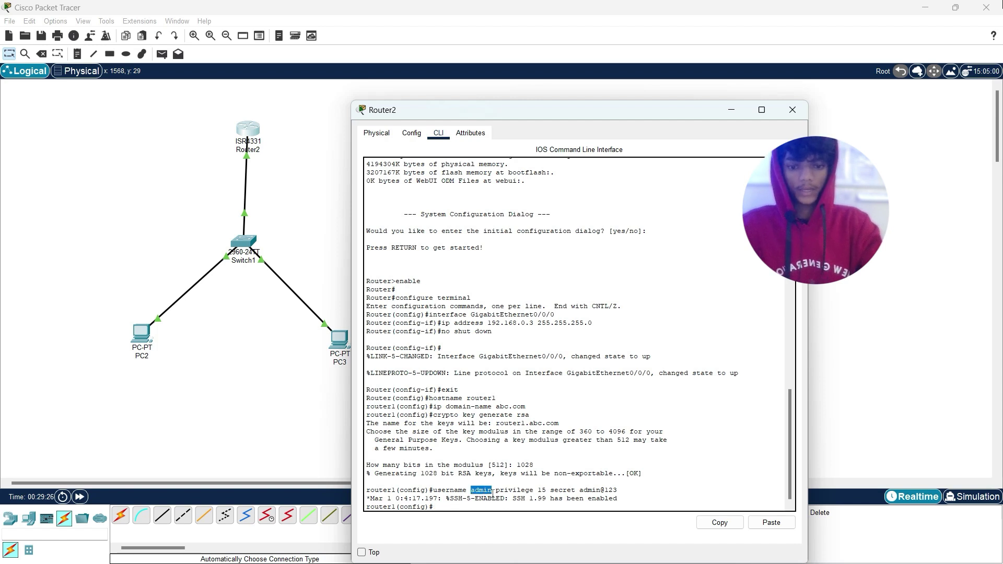
double_click(583, 491)
click(641, 490)
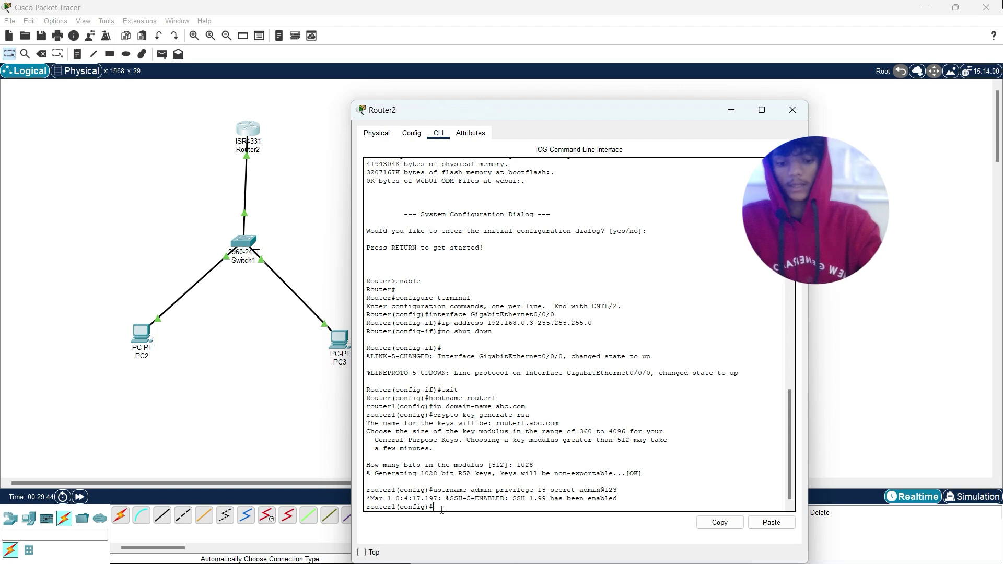
Step: Configure router1's vty lines 0 5 with 'login local' and 'transport input ssh'
text(ne)
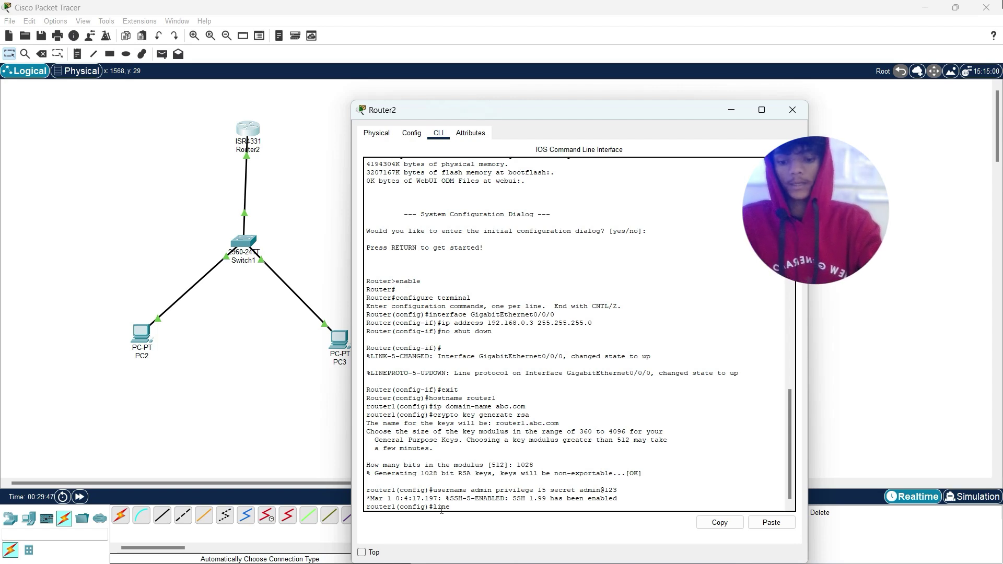
text( vty)
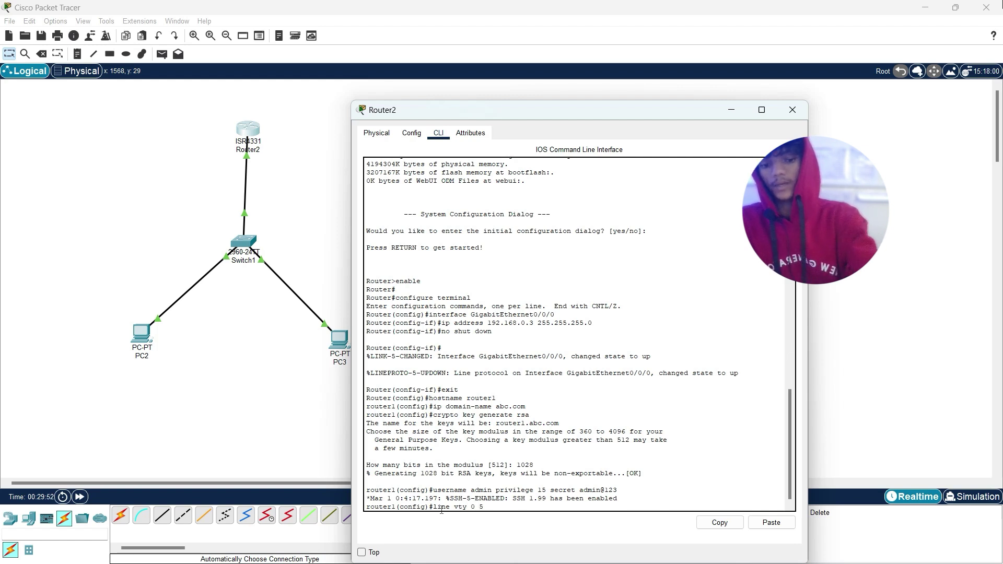
text( 0 5)
key(Return)
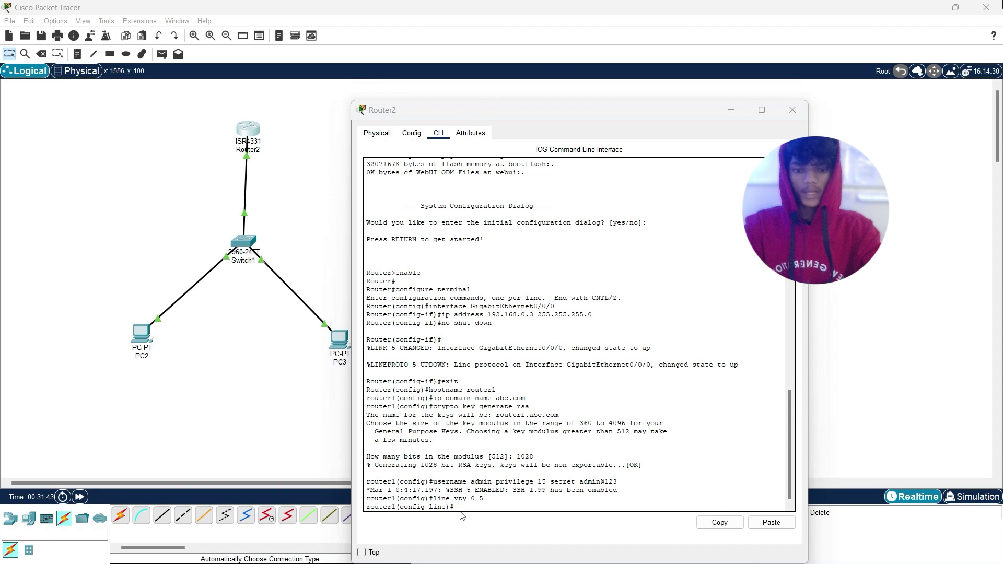
click(460, 506)
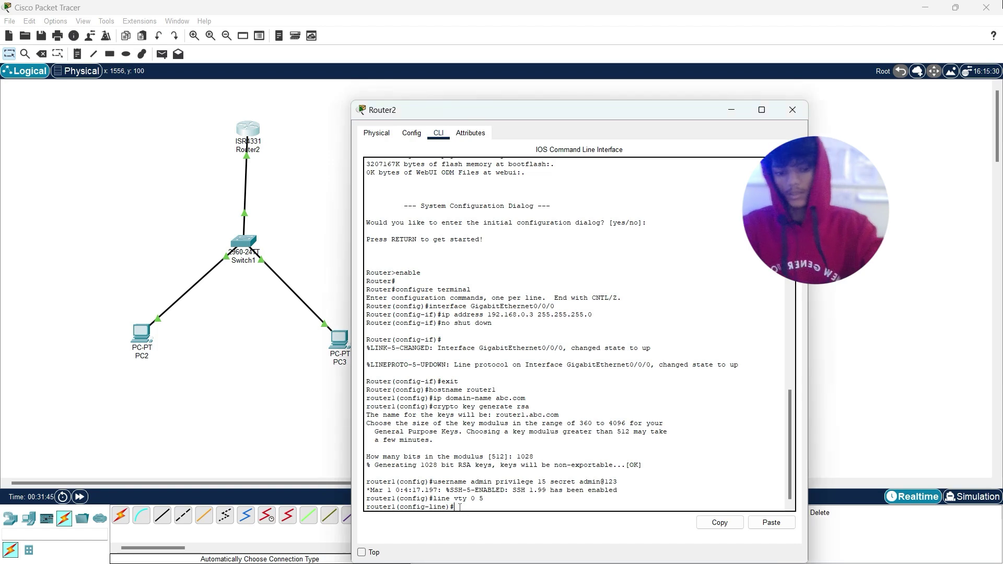
text(lo)
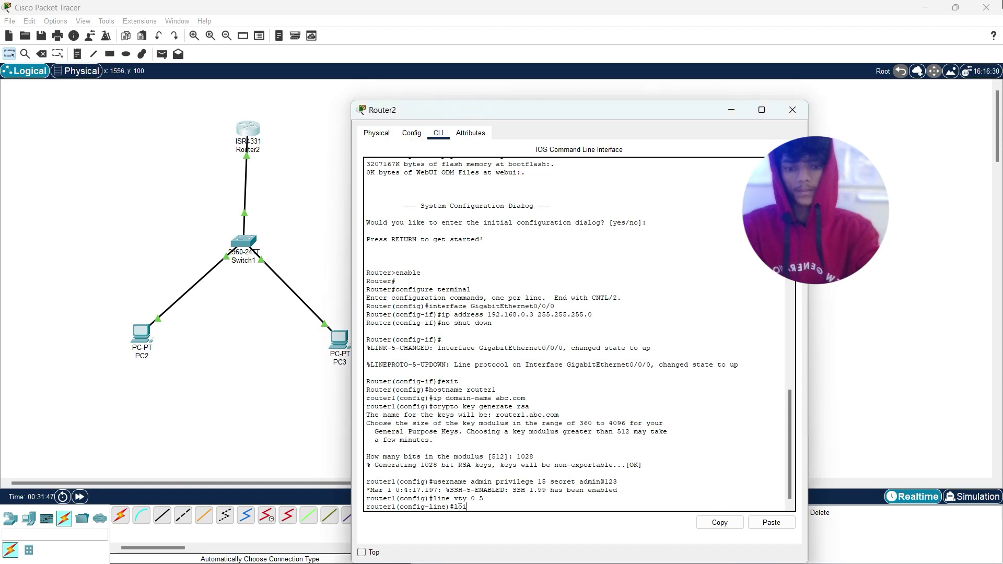
text(gin)
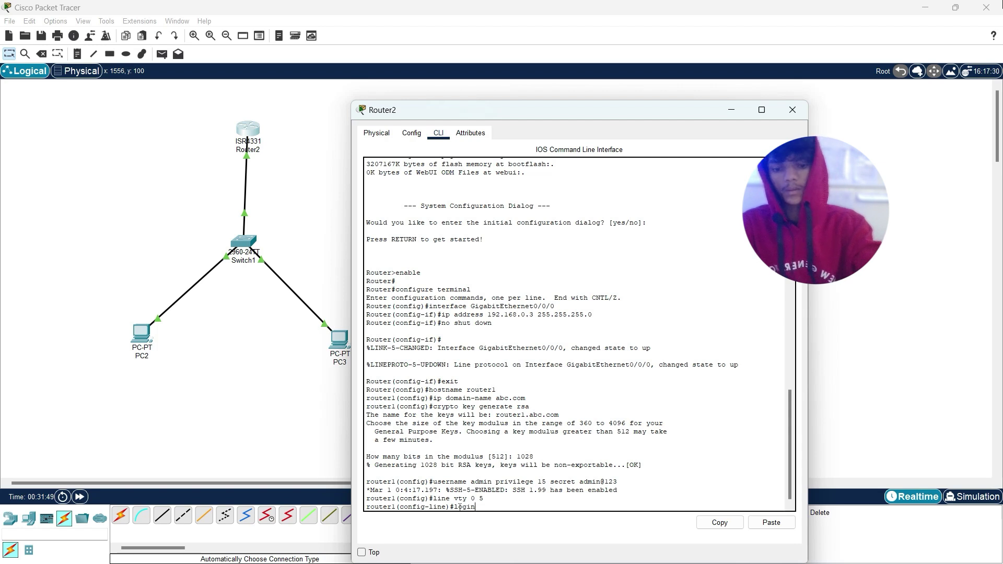
text( loc)
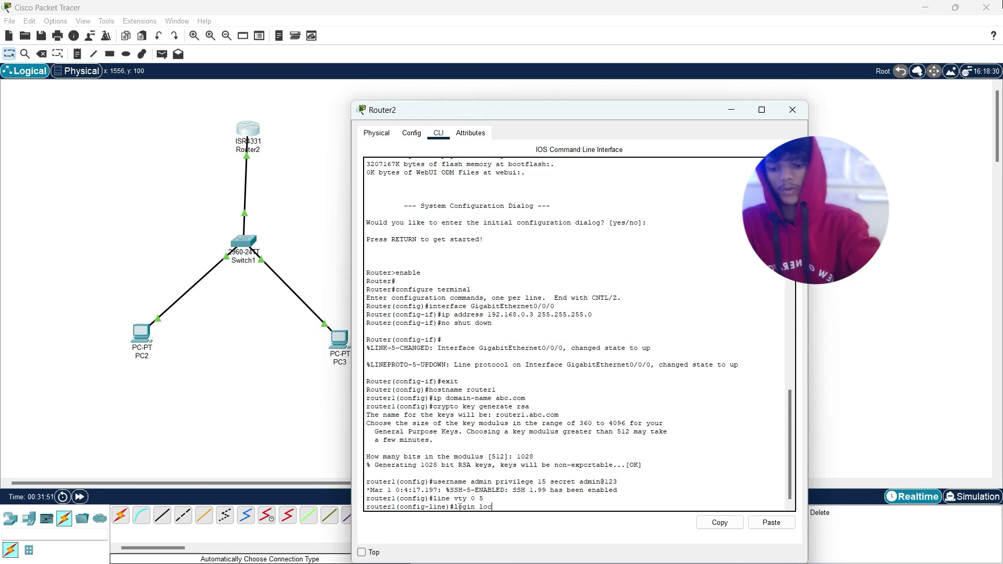
text(al)
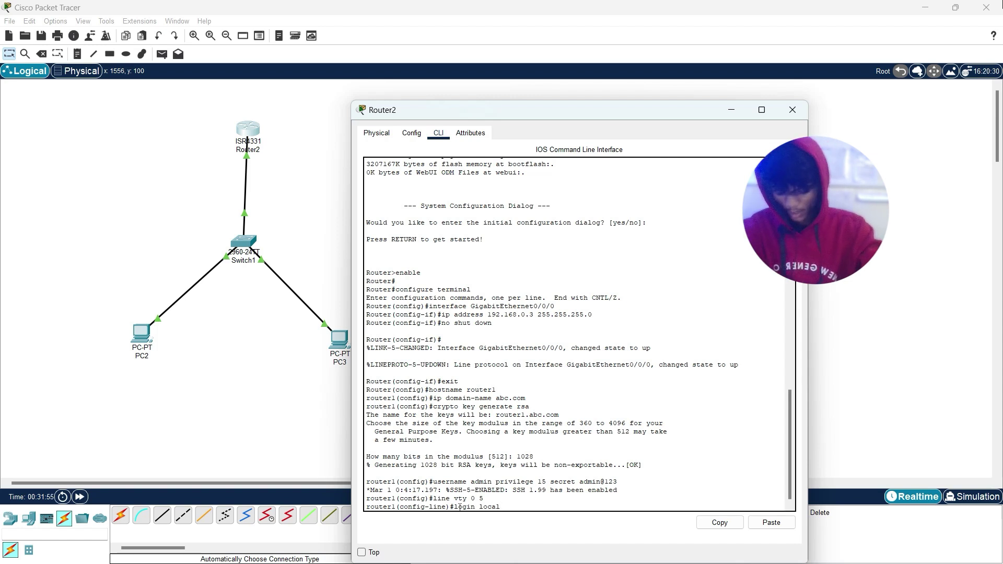
key(Return)
text(transport)
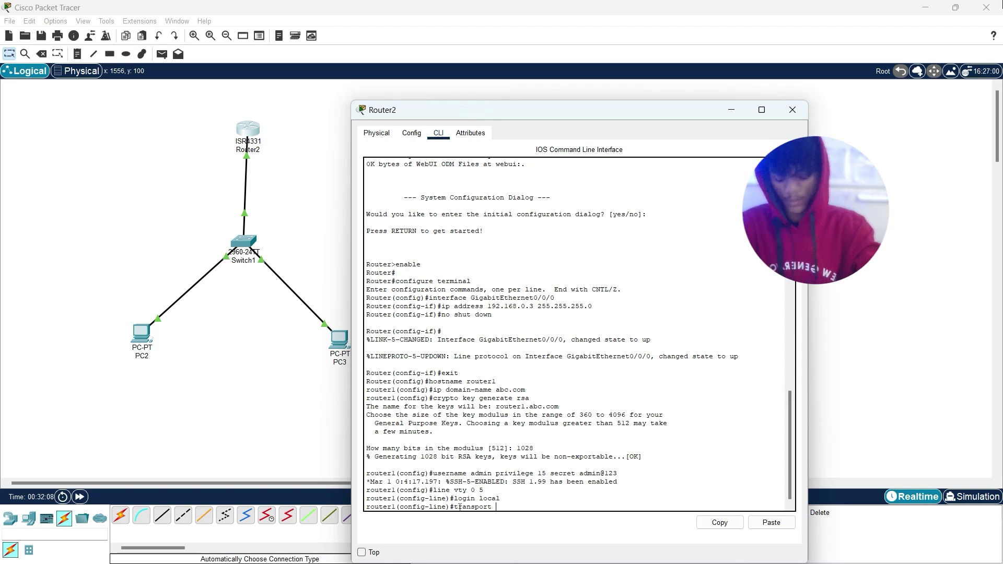
text( in)
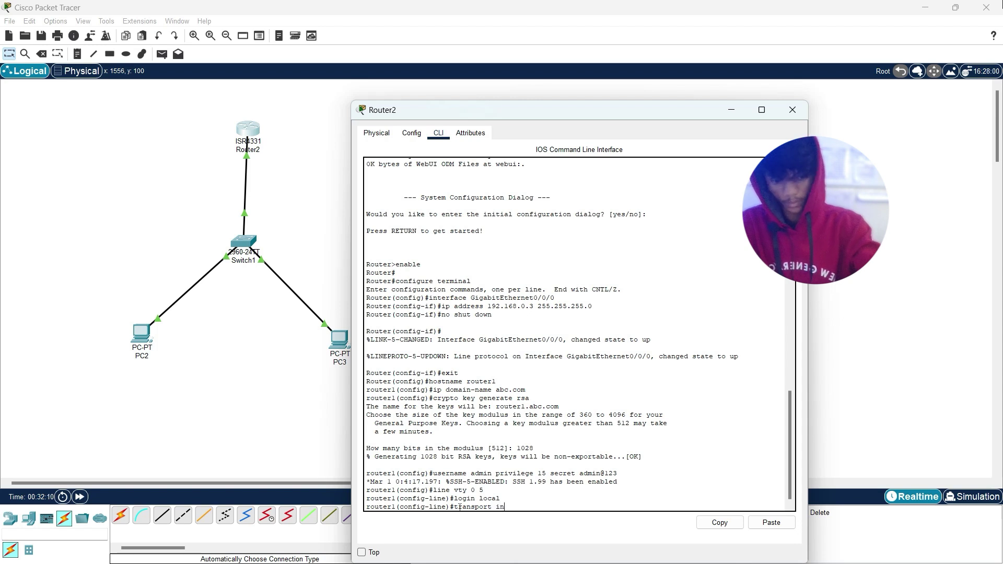
text(put)
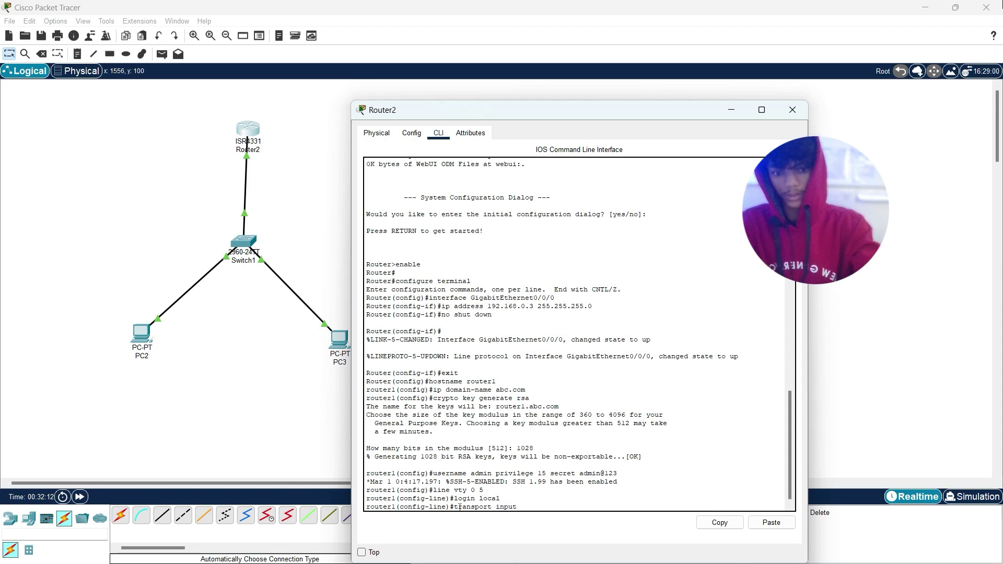
text( ssh)
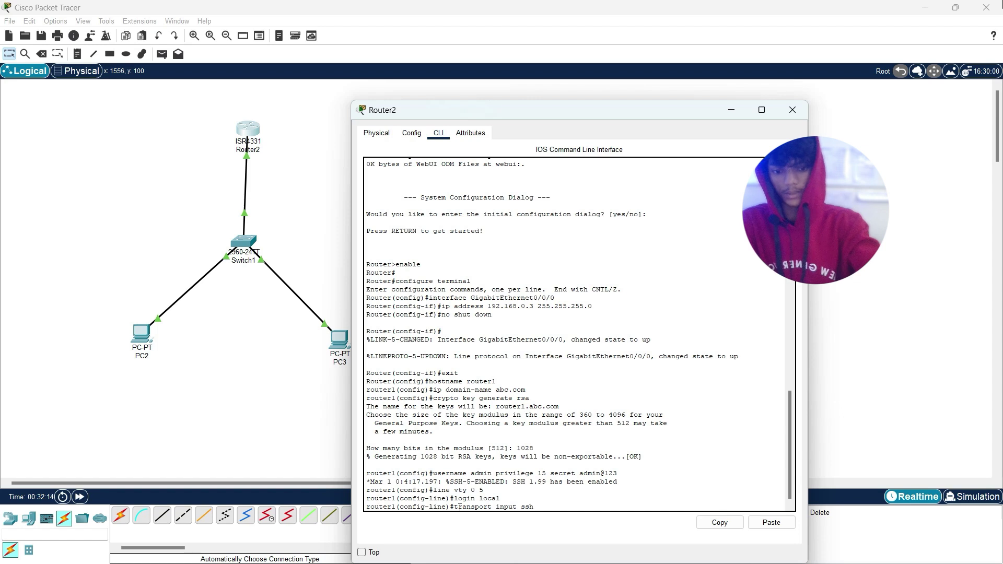
key(Return)
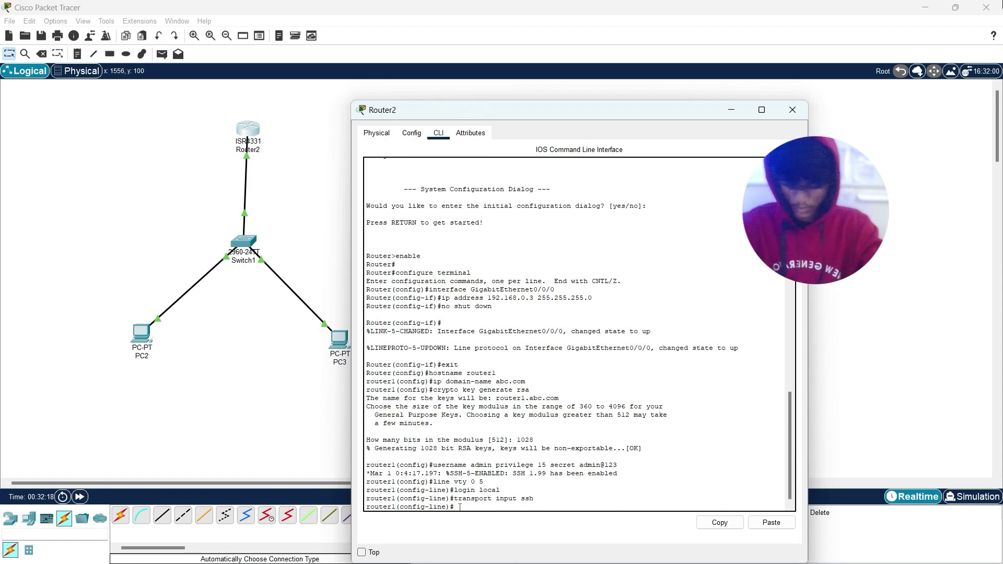
Step: Exit line configuration mode and close the Router2 window
text(ex)
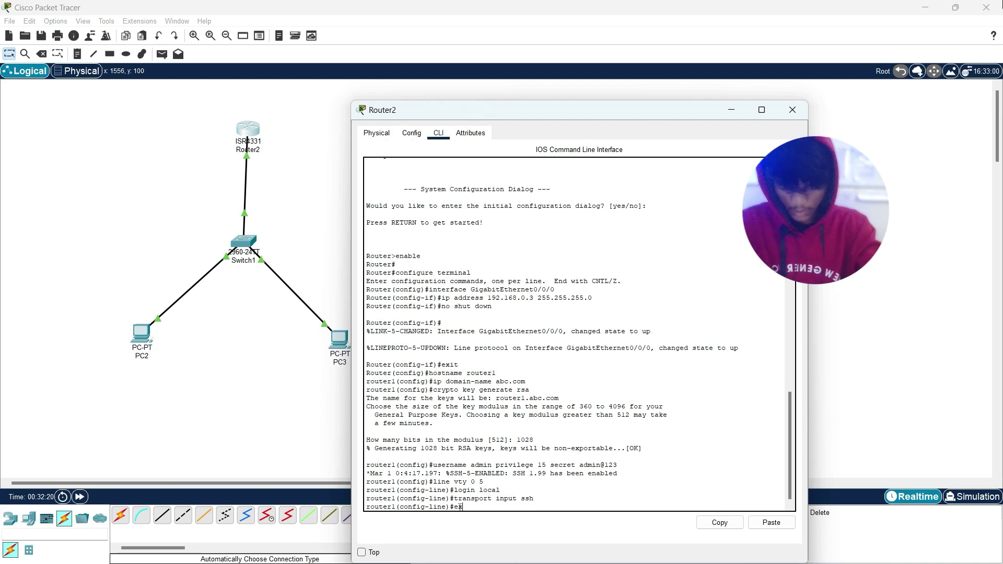
text(it)
key(Return)
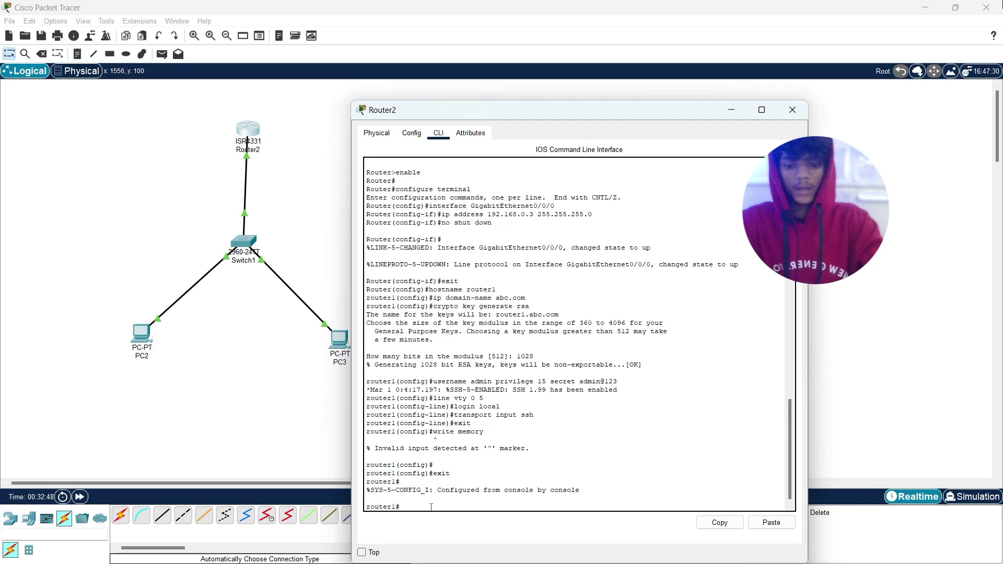
click(416, 475)
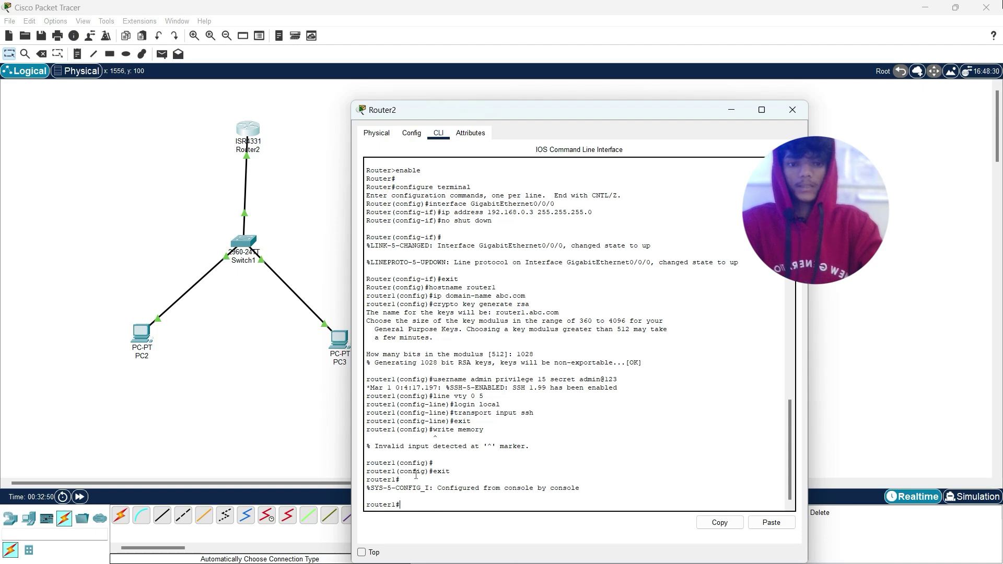
click(792, 109)
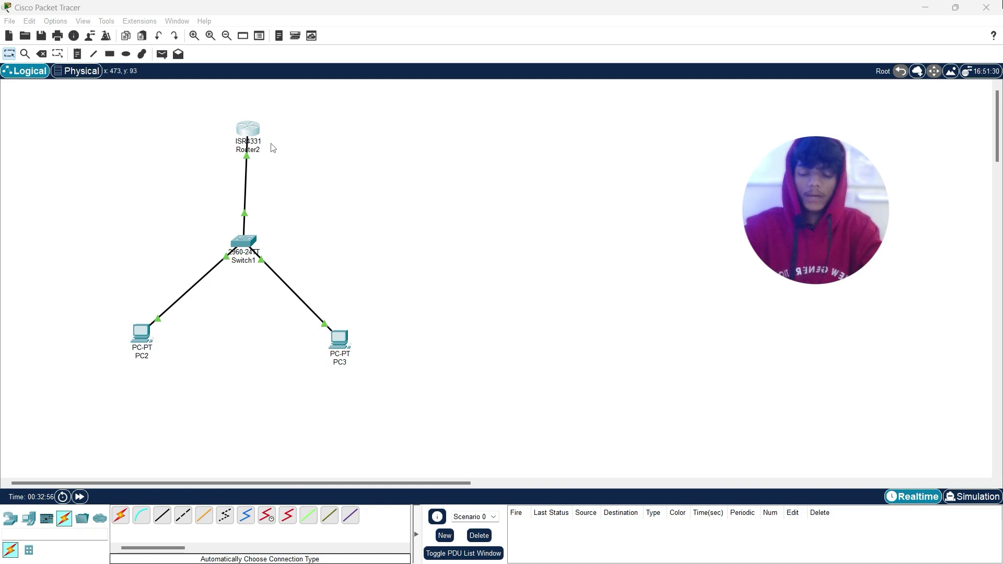
Step: Reopen Router2 and inspect interface GigabitEthernet0/0/0 on the Config page
click(247, 131)
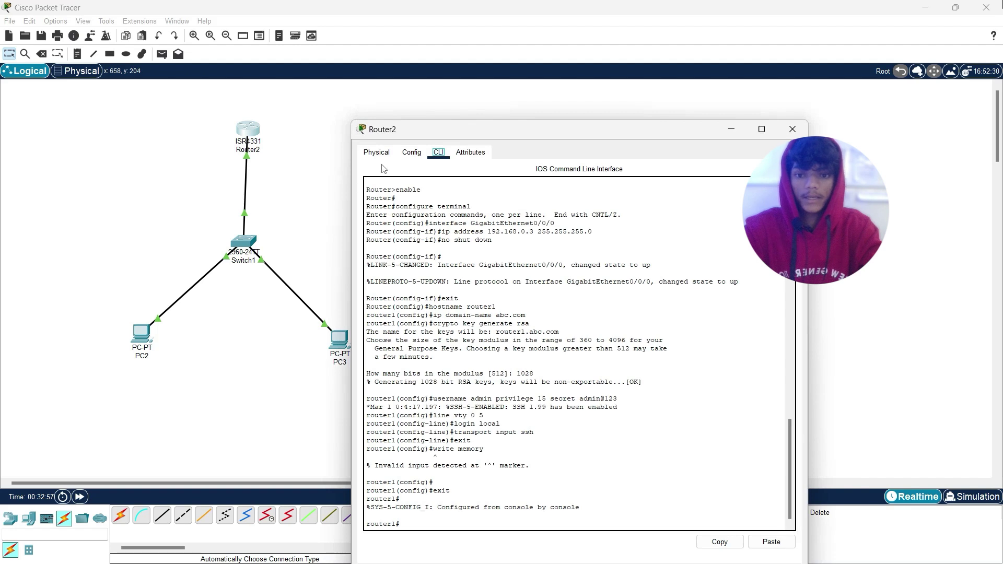
click(411, 152)
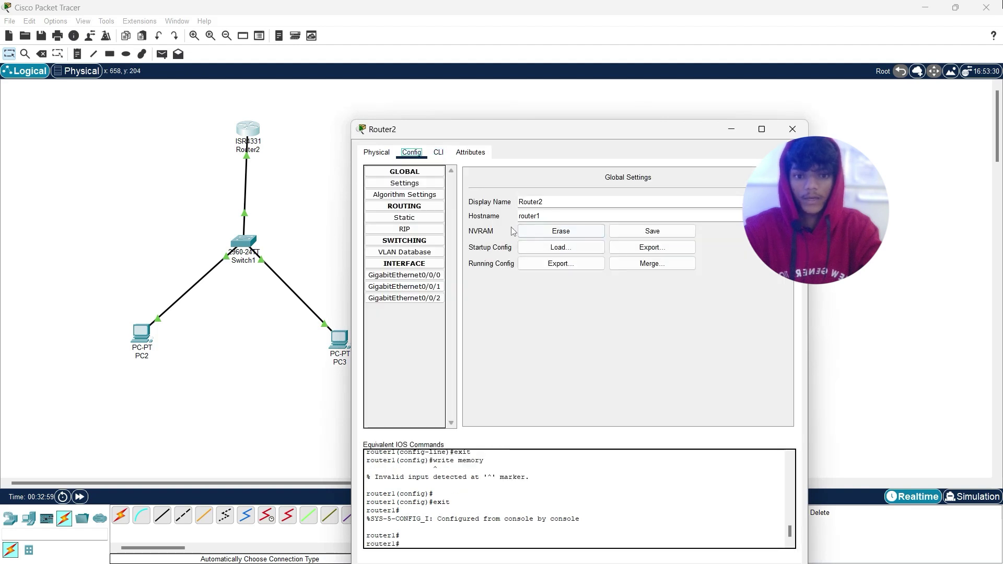
click(410, 276)
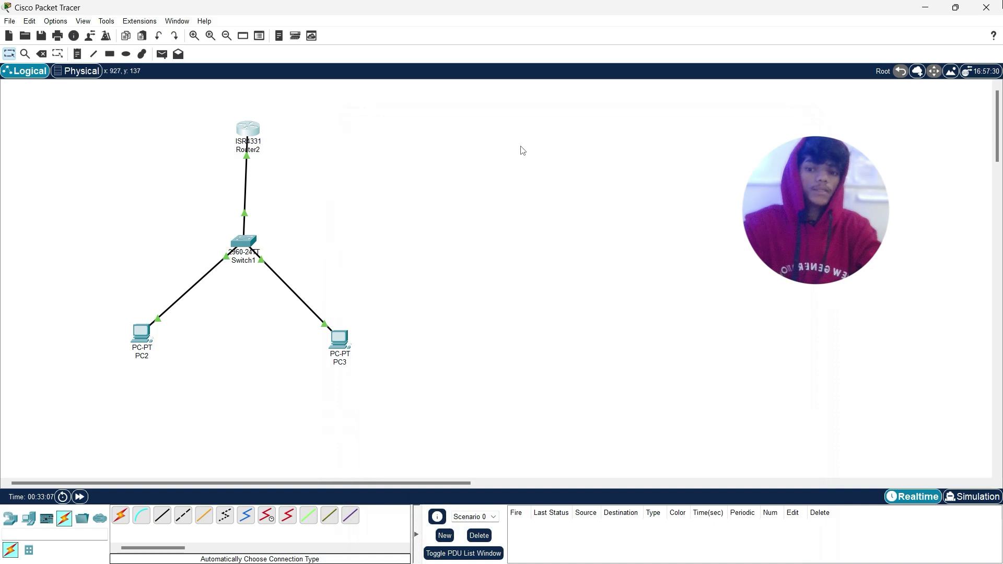
Step: Enter 192.168.0.3 as PC2's default gateway in IP Configuration, then close PC2
click(145, 336)
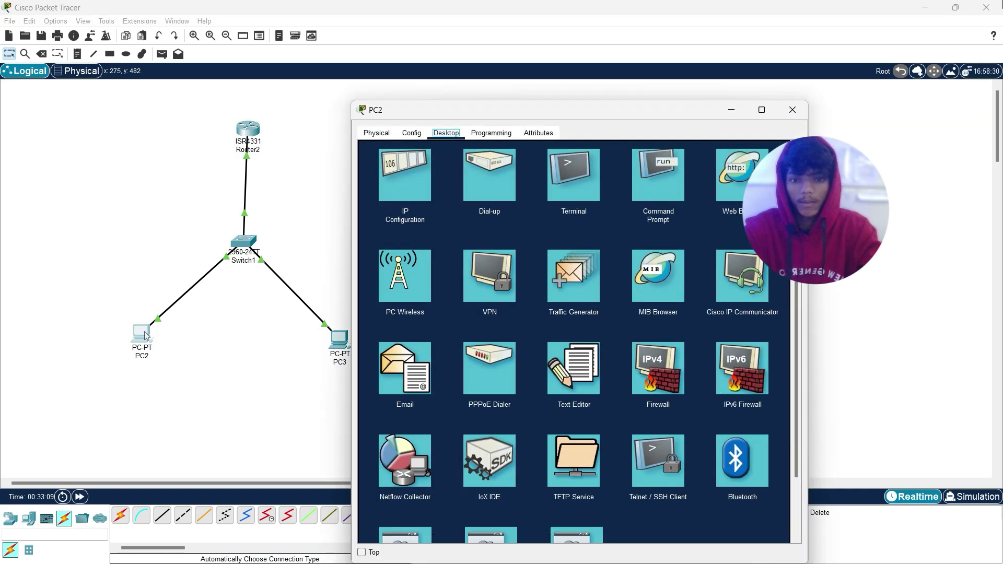
click(500, 180)
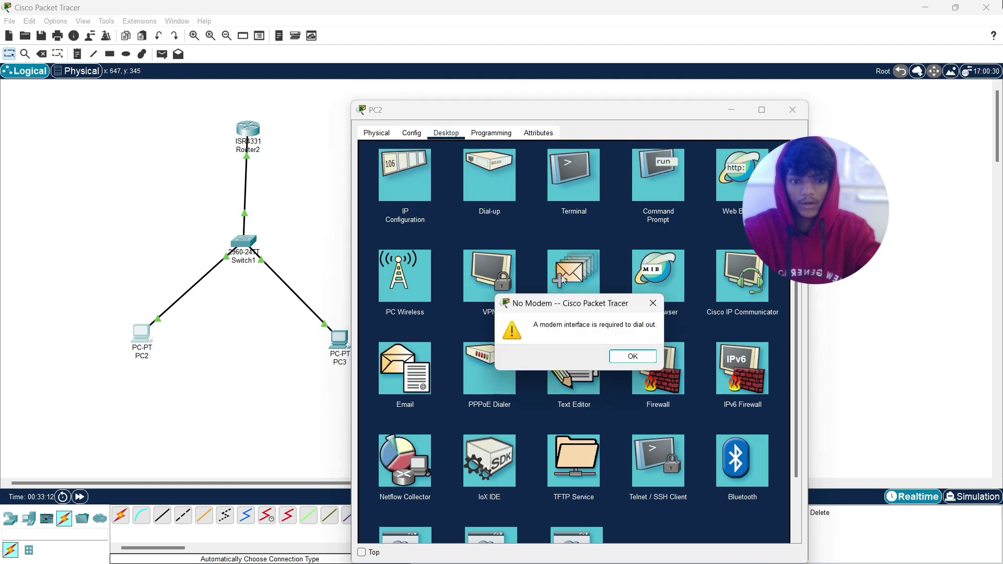
click(653, 303)
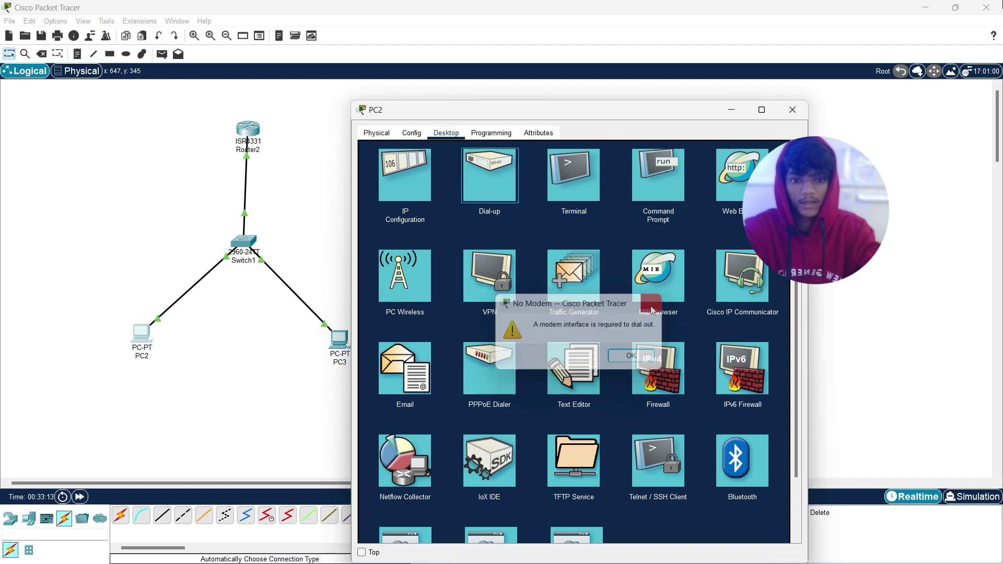
click(420, 197)
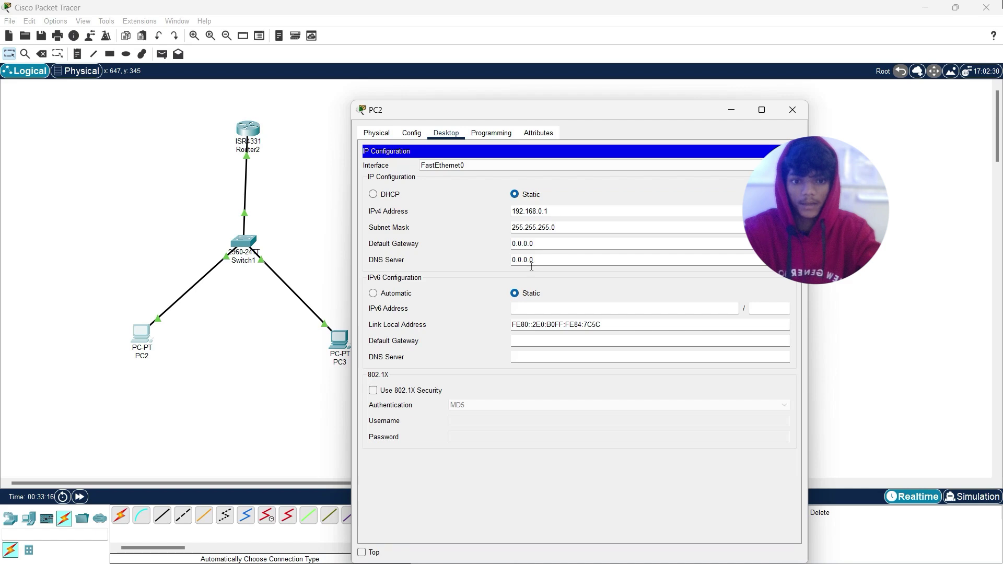
click(543, 244)
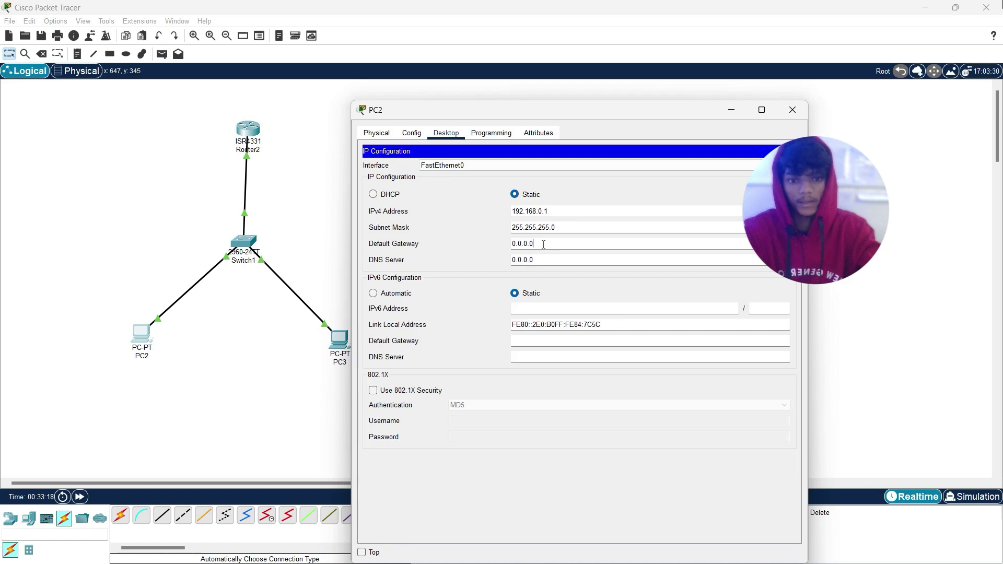
key(BackSpace)
key(BackSpace)
key(BackSpace)
key(BackSpace)
key(BackSpace)
key(BackSpace)
key(BackSpace)
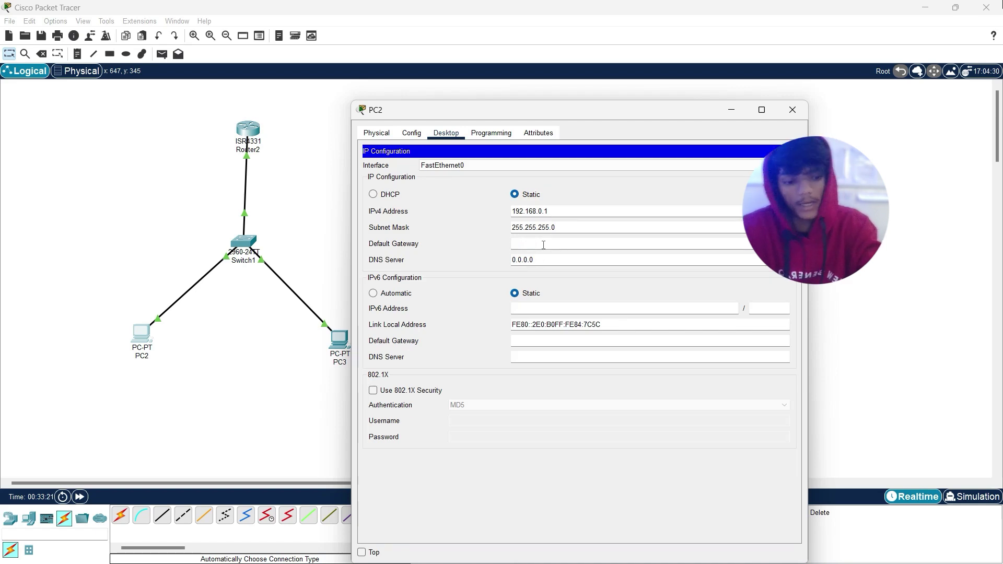
text(19)
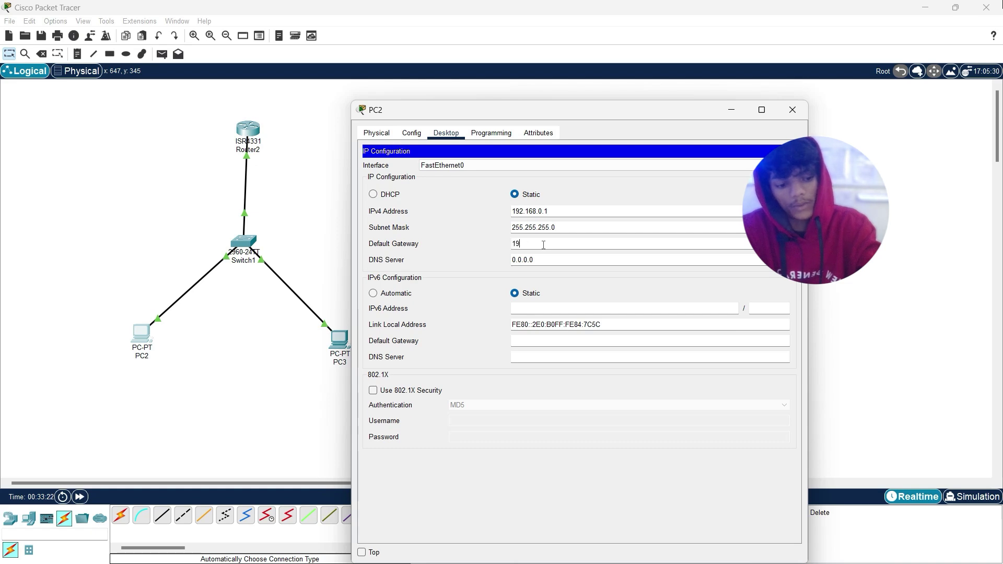
text(2.168.0)
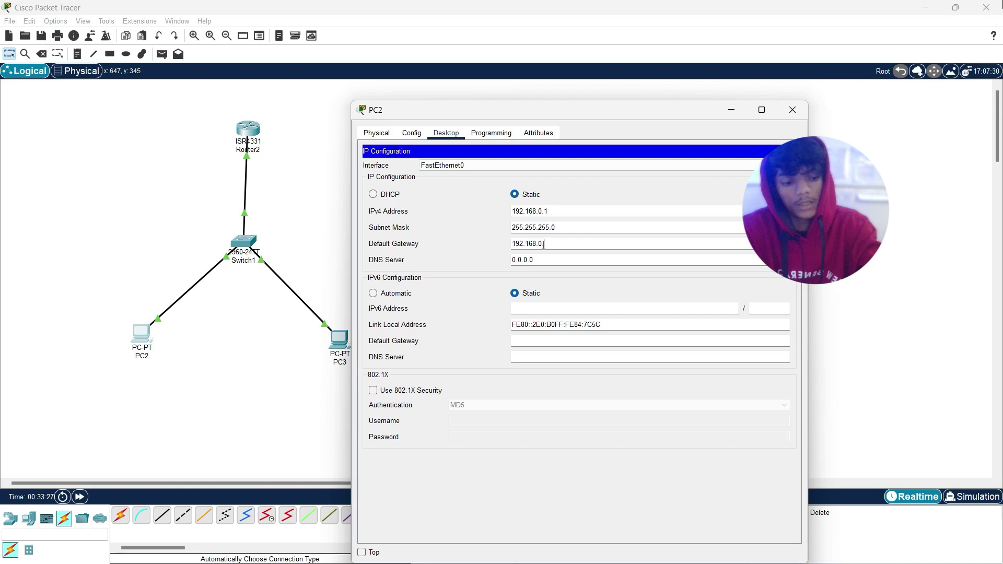
text(.3)
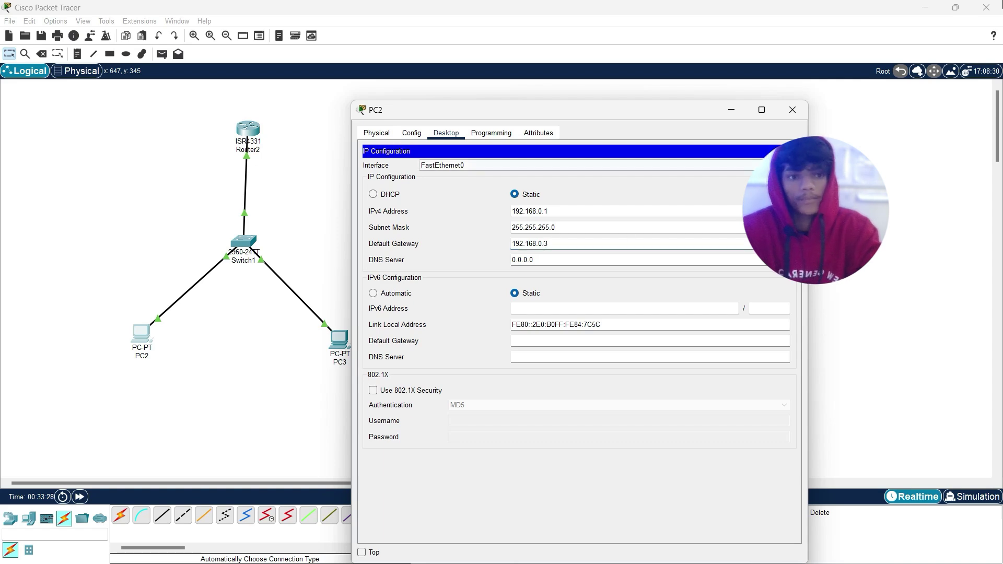
click(792, 114)
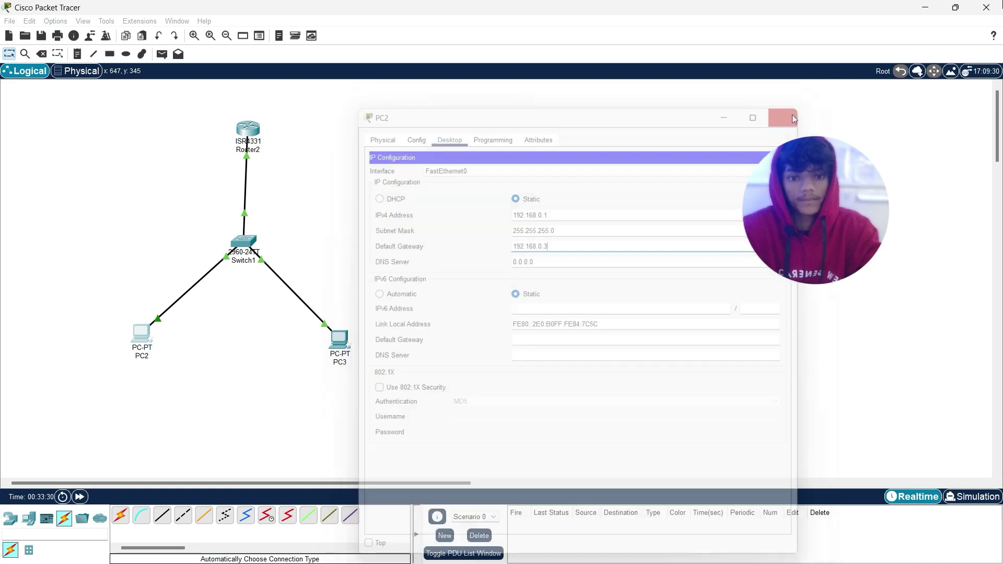
Step: Replace PC3's default gateway 0.0.0.0 with 192.168.0.3 and close its window
click(338, 342)
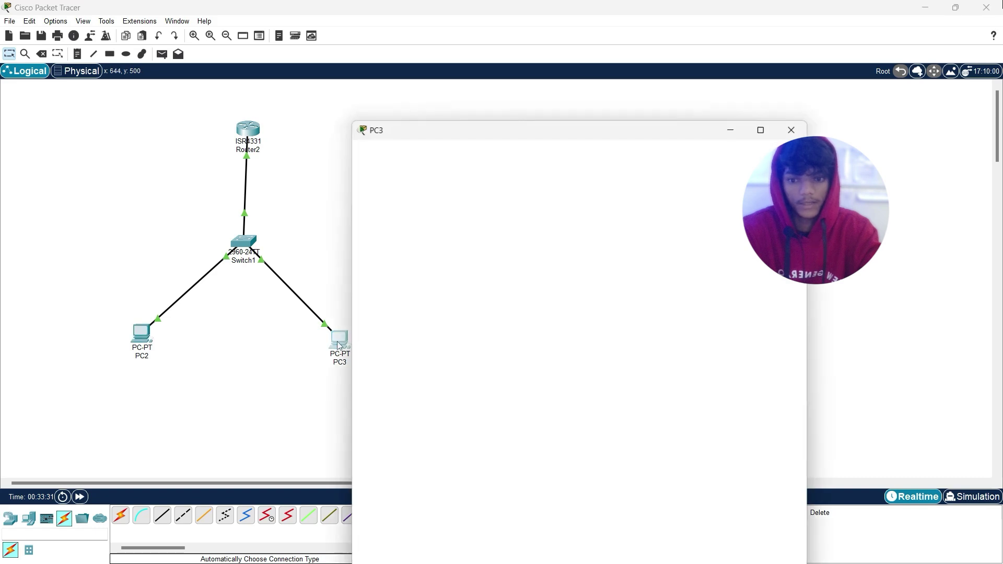
click(418, 217)
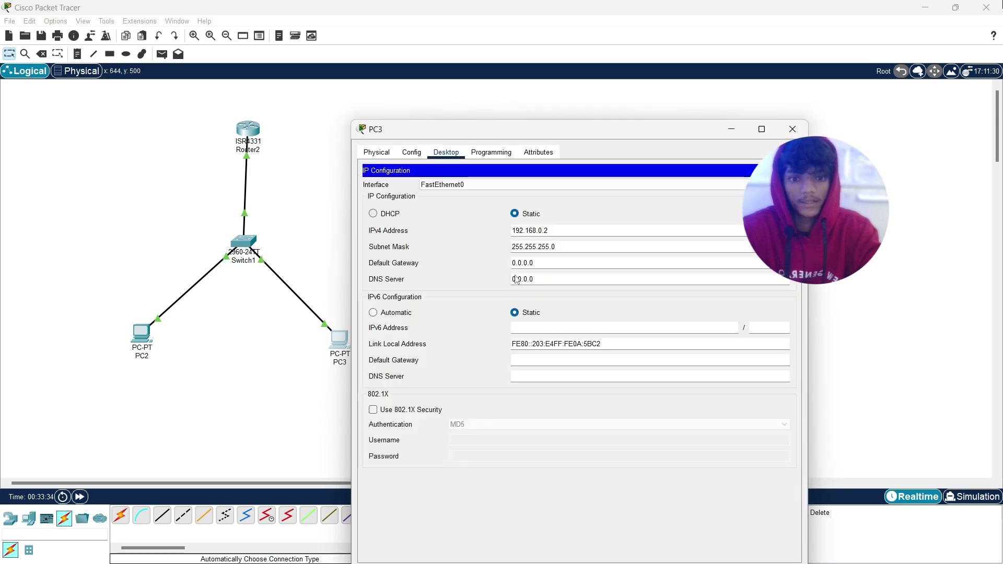
key(Tab)
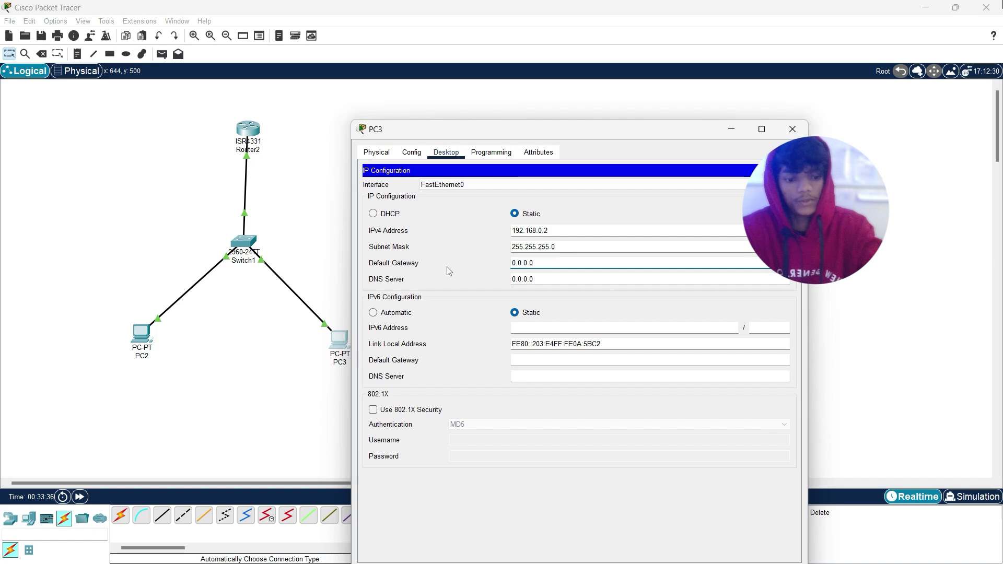
key(BackSpace)
text(19)
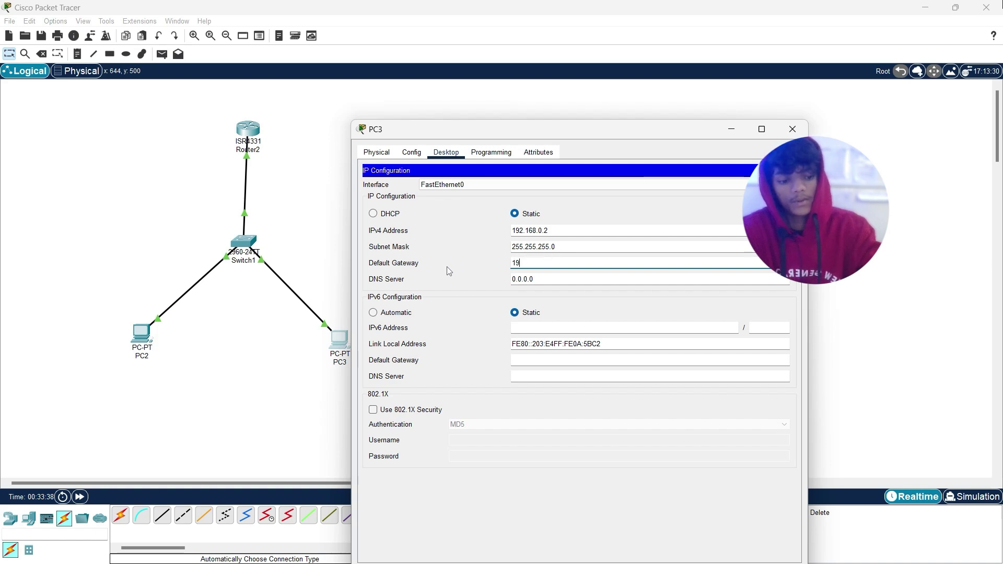
text(2.168.0.)
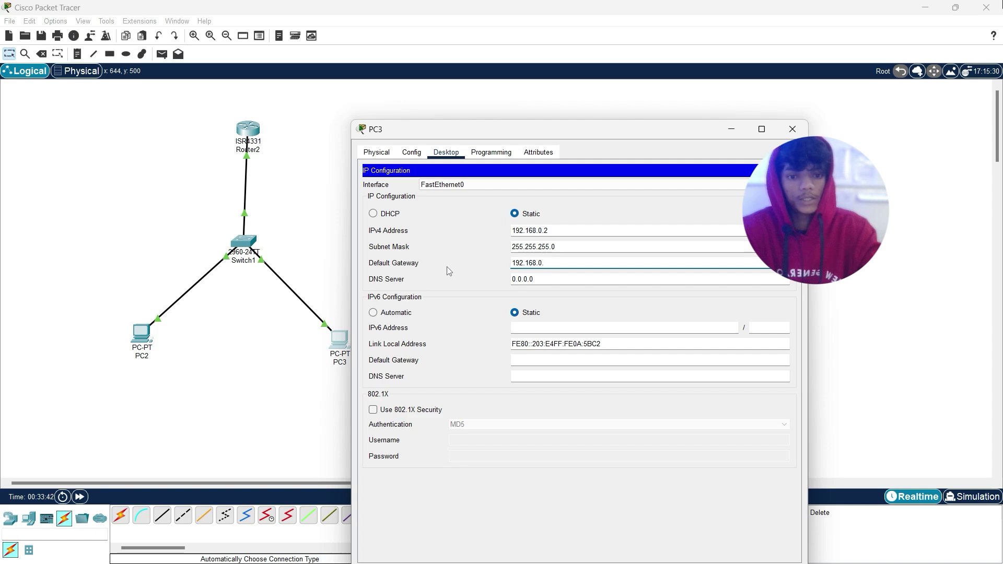
text(3)
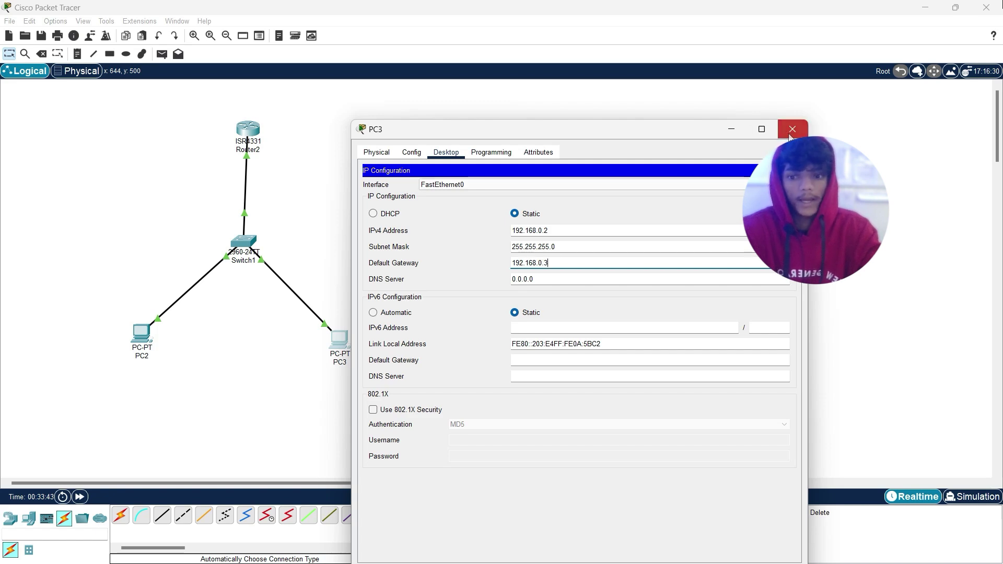
key(alt+F4)
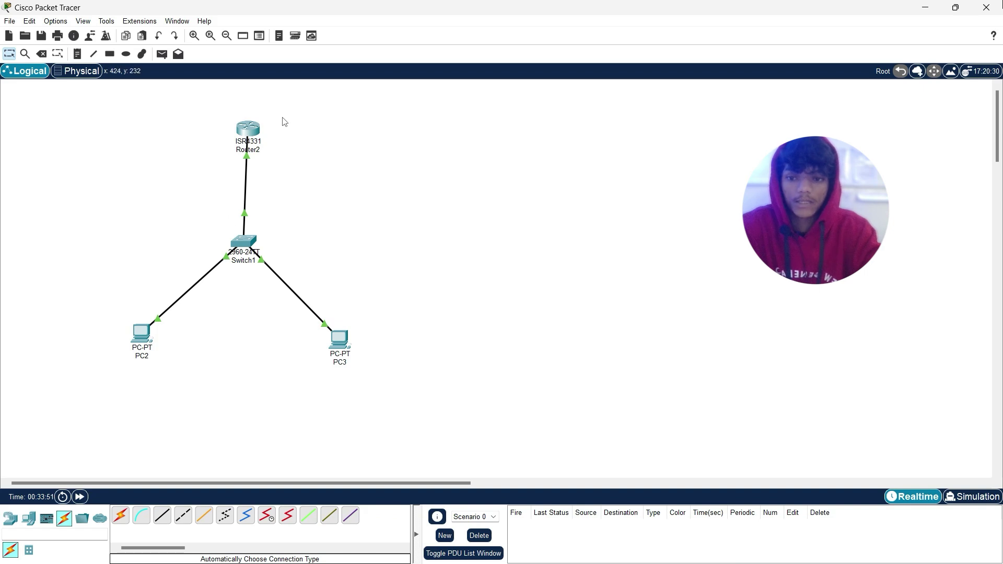
Step: In PC2's Telnet / SSH Client, connect to 192.168.0.3 with username admin
click(140, 338)
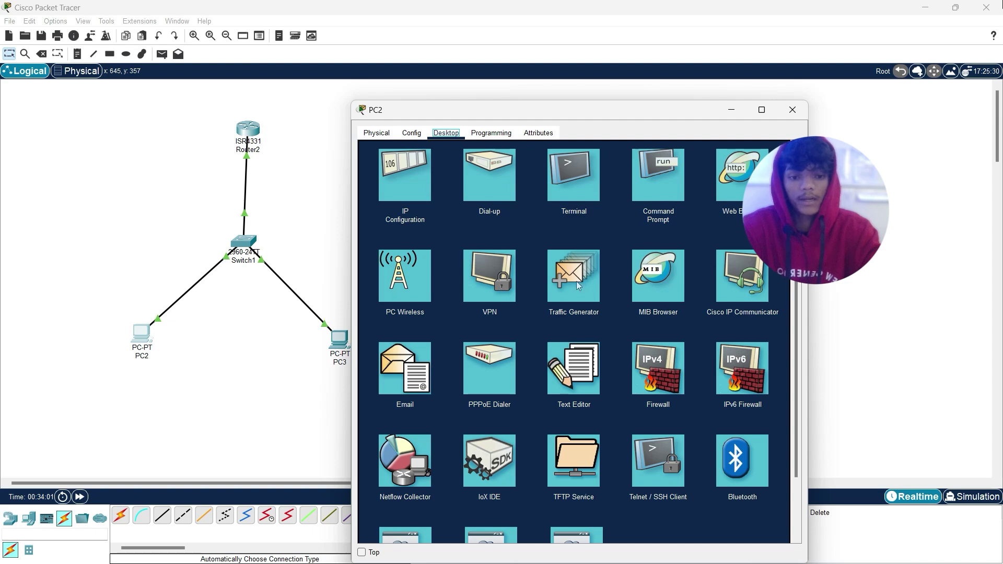
scroll(595, 362, down, 2)
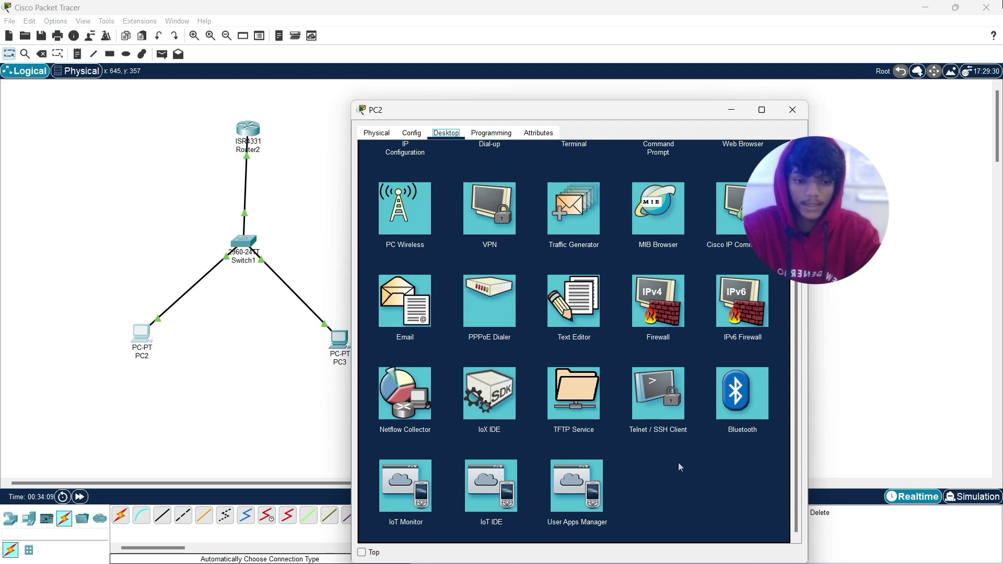
click(657, 409)
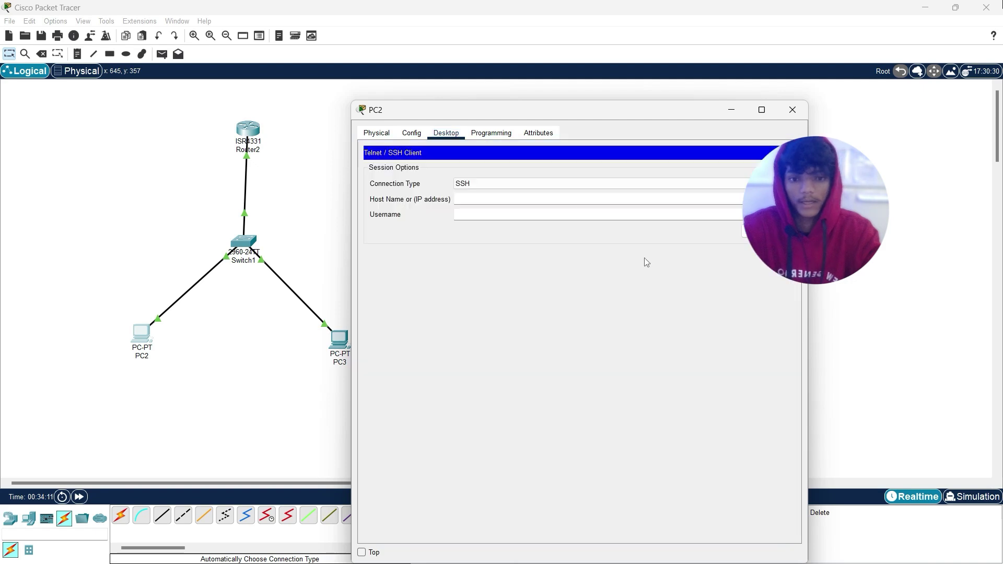
click(487, 200)
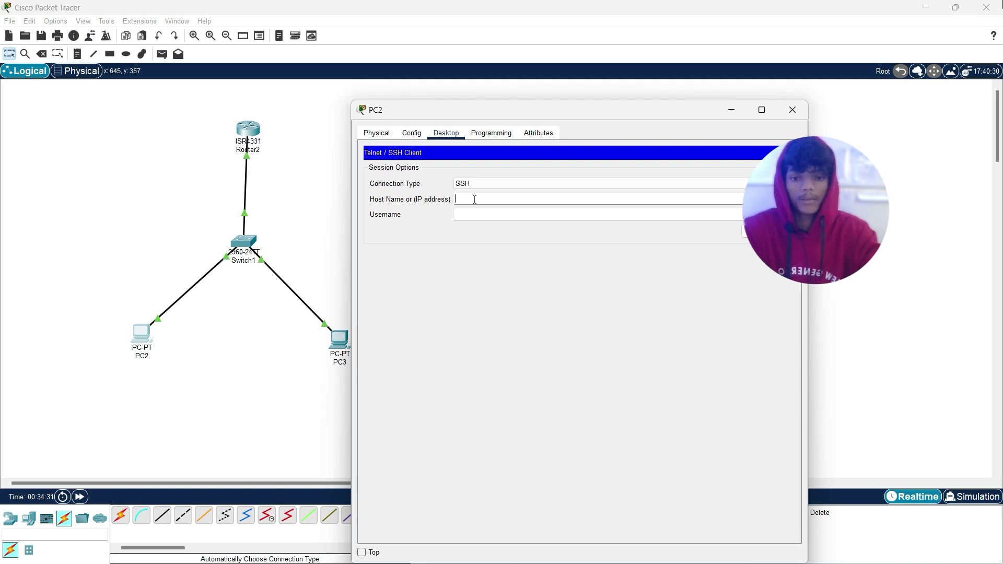
text(9)
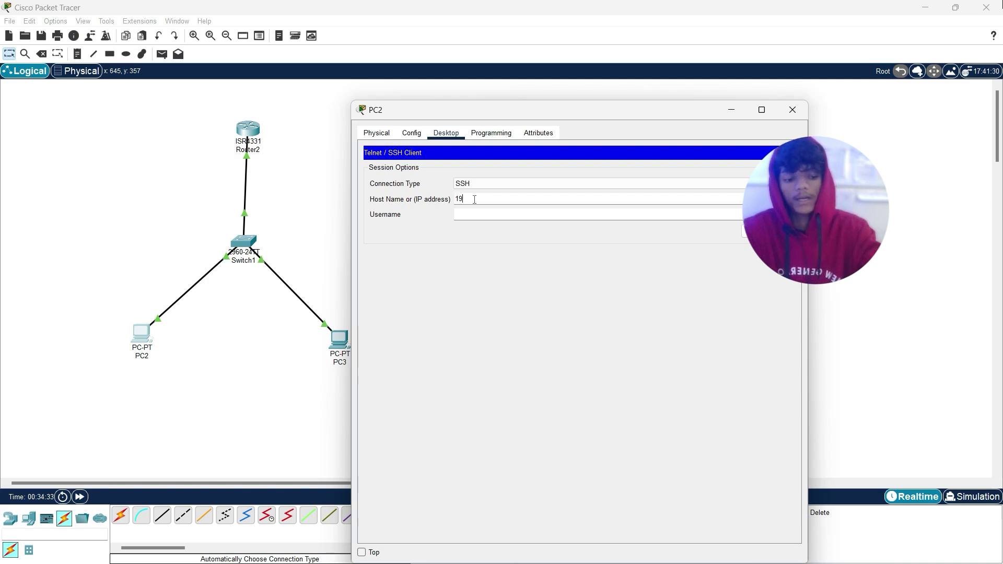
text(2.168.)
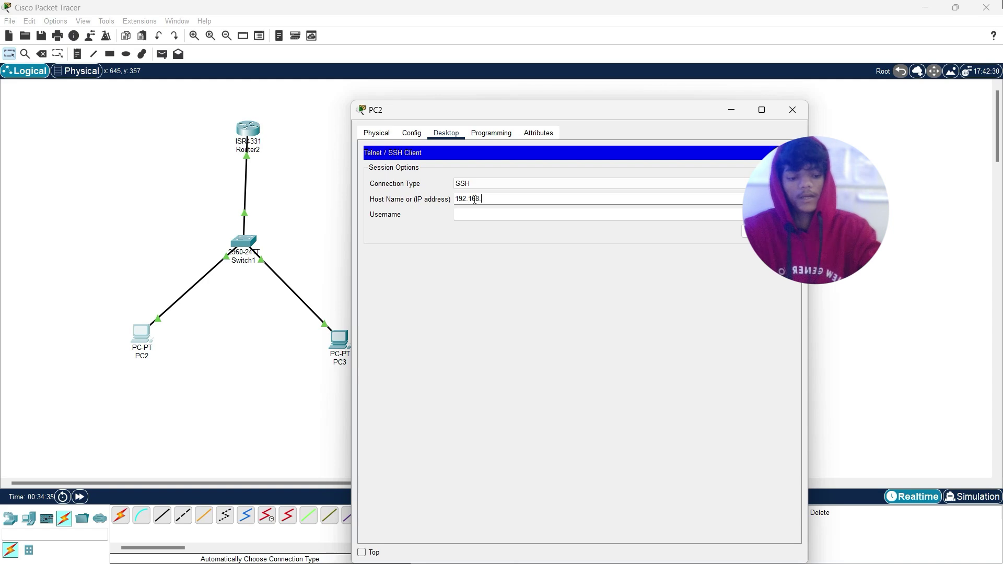
text(0.3)
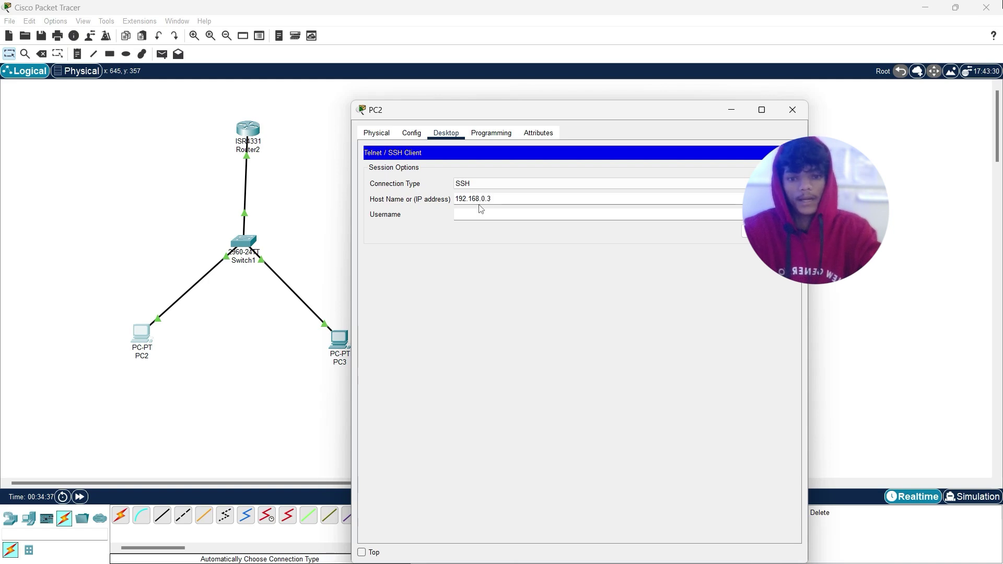
click(479, 213)
text(admin)
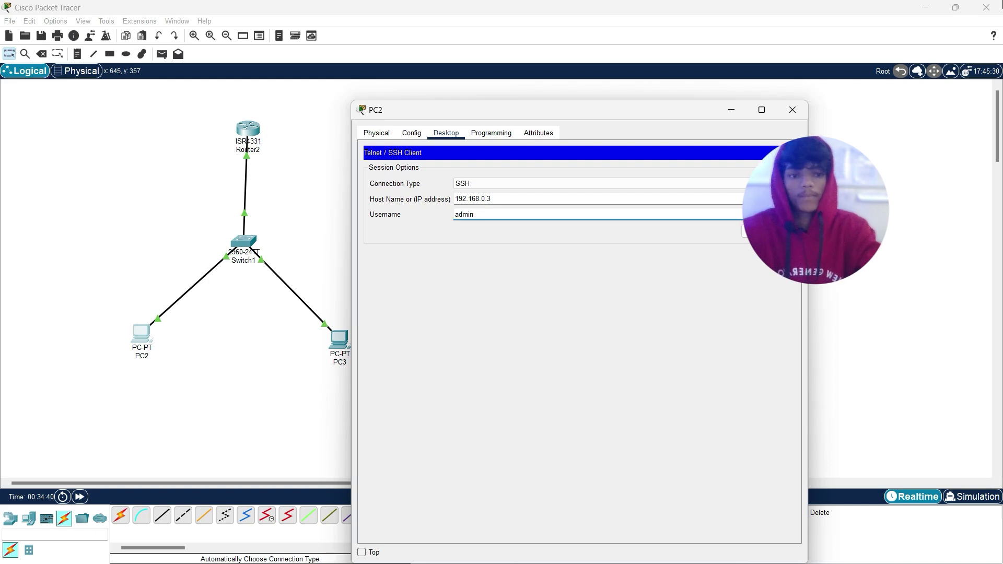
key(Return)
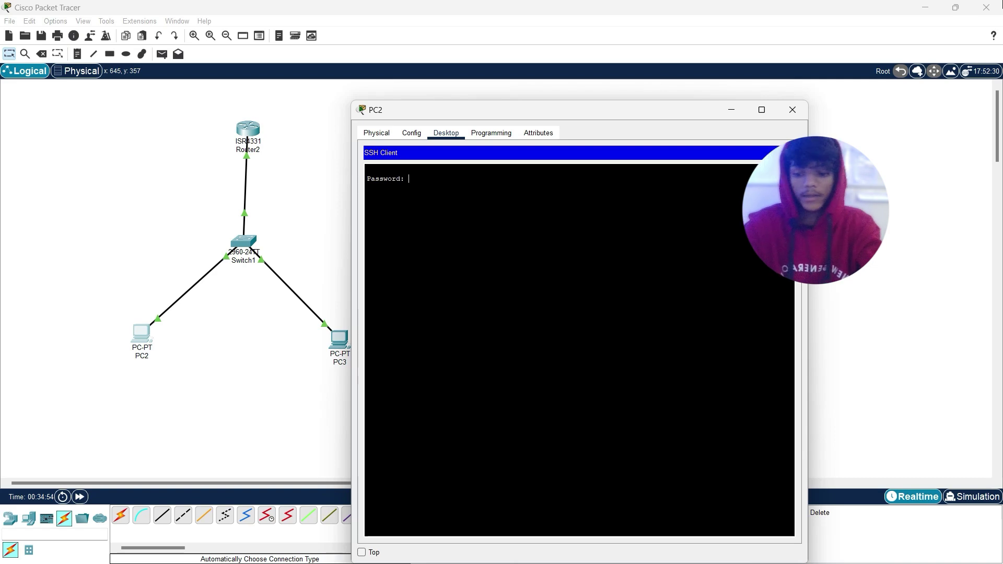
Step: Submit the password to log in, then run 'show username' at router1#
key(Return)
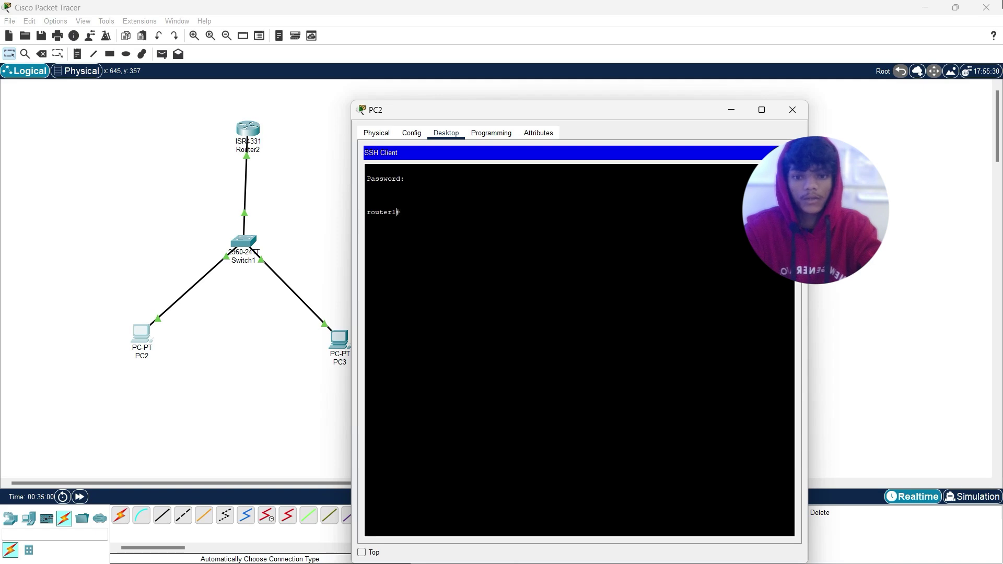
drag(397, 212, 366, 212)
click(401, 212)
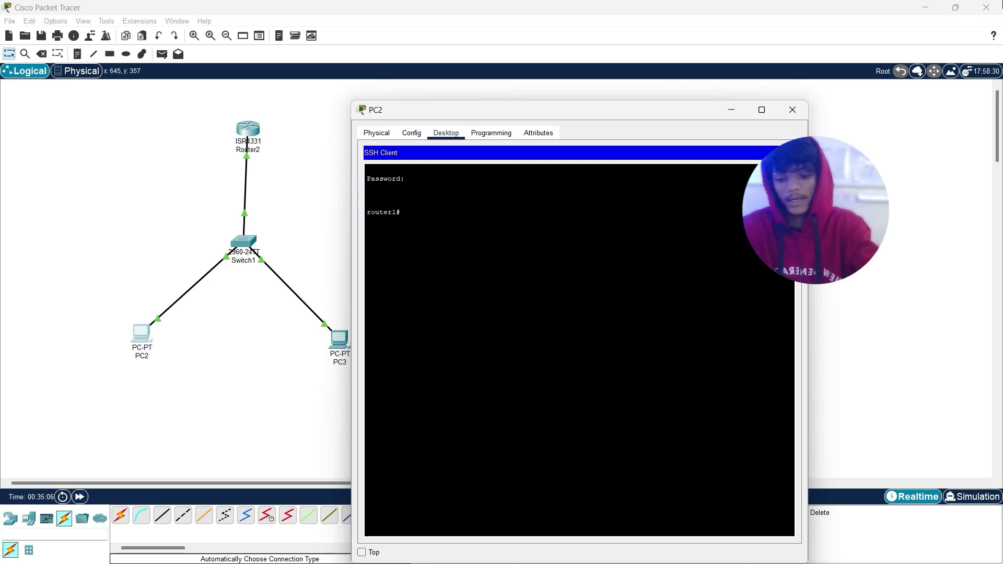
text(sh)
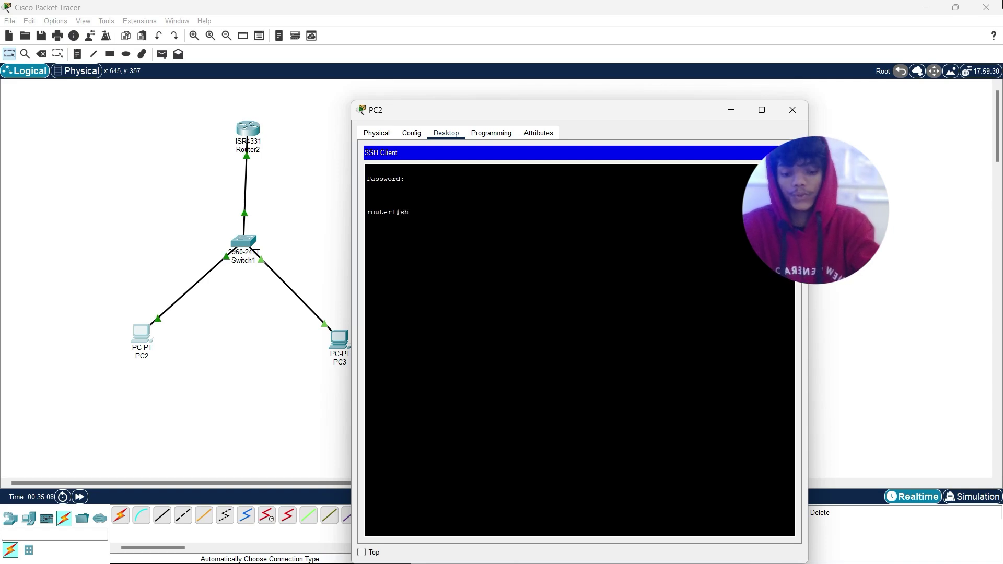
text(ow use)
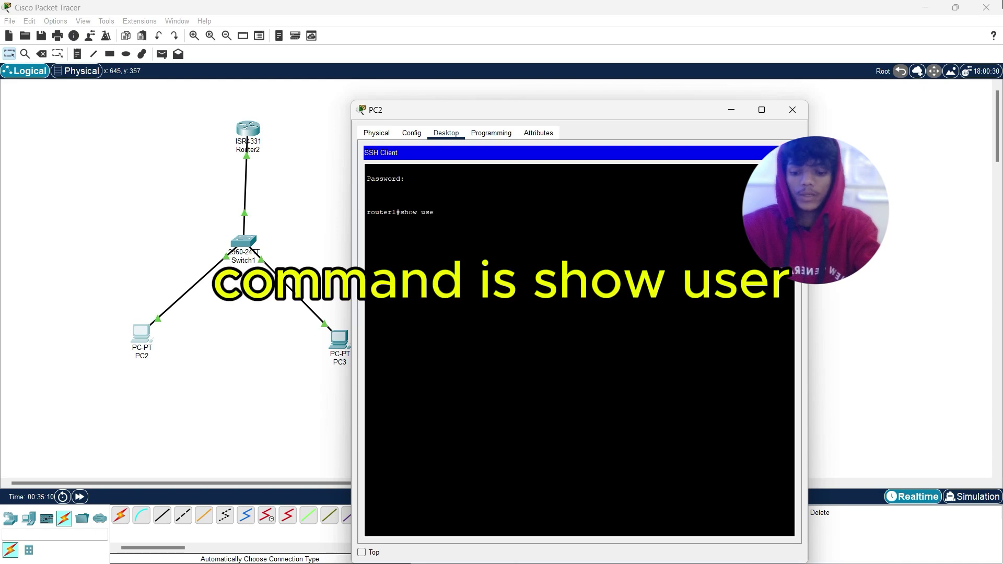
text(rname)
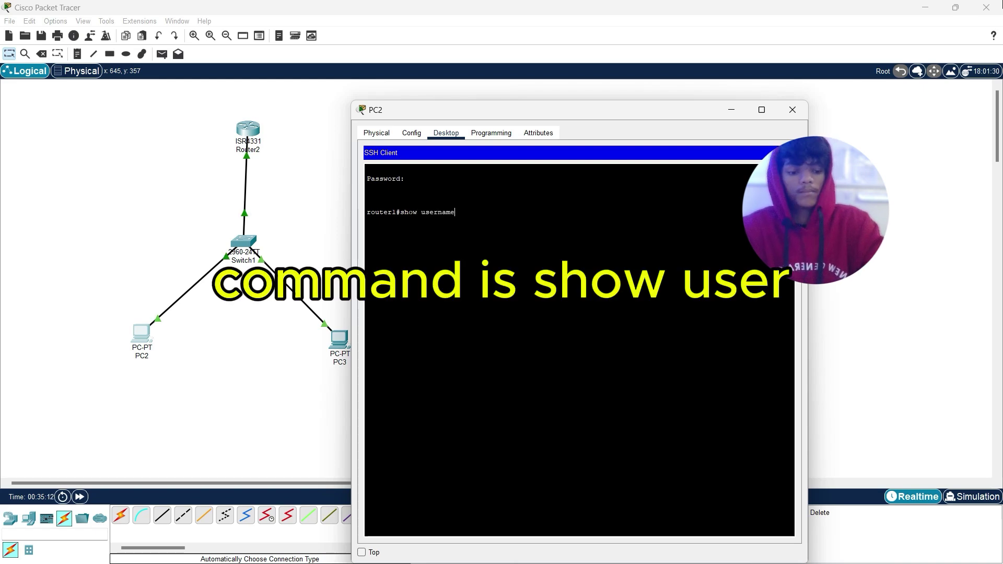
key(Return)
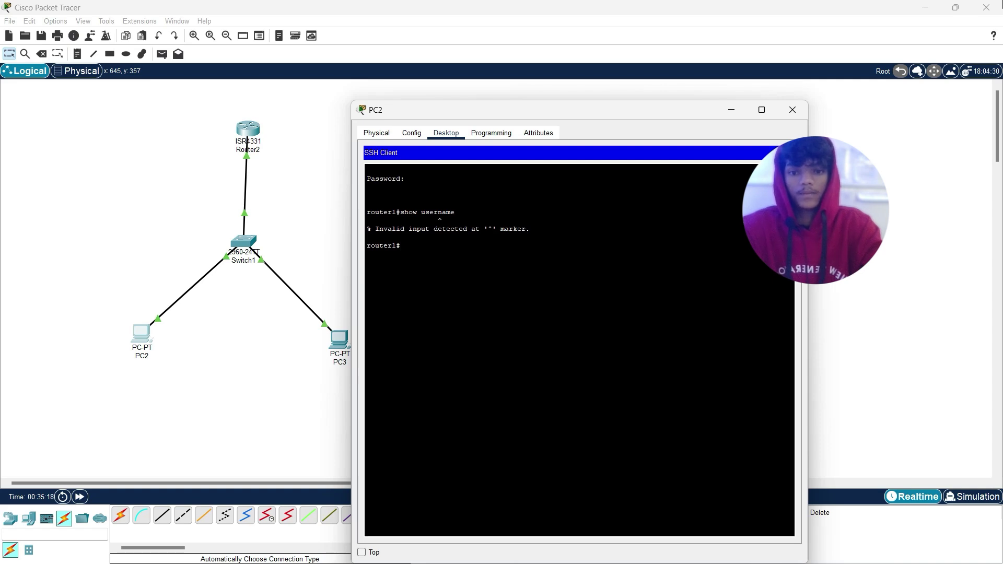
Step: Run 'enable' and 'help' on the router, then close PC2's window
text(ena)
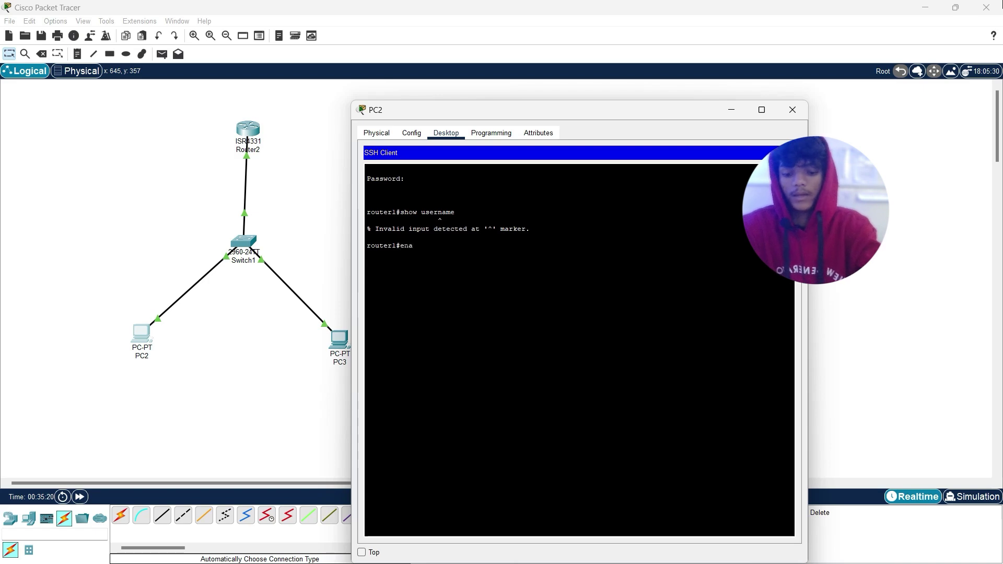
text(ble)
key(Return)
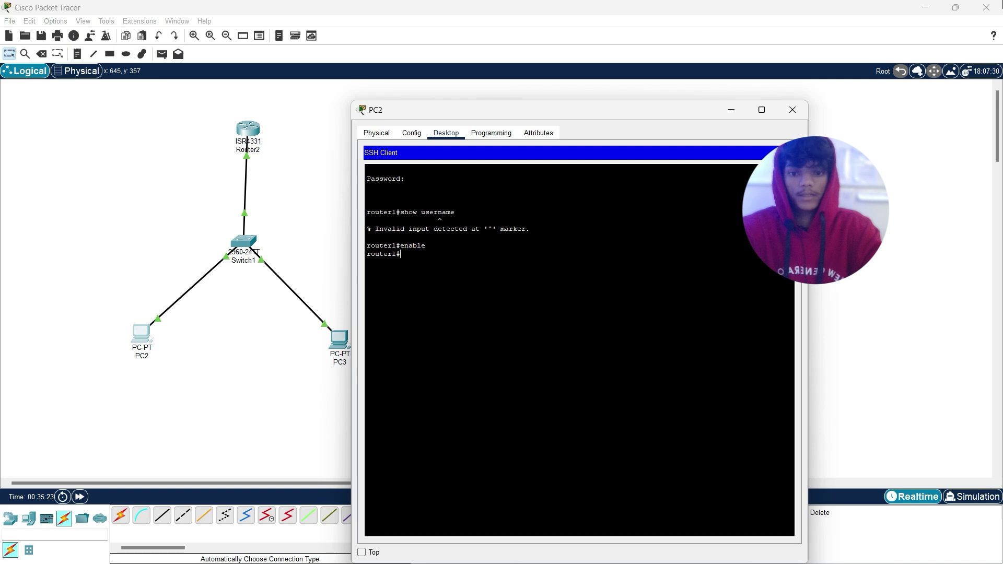
text(he)
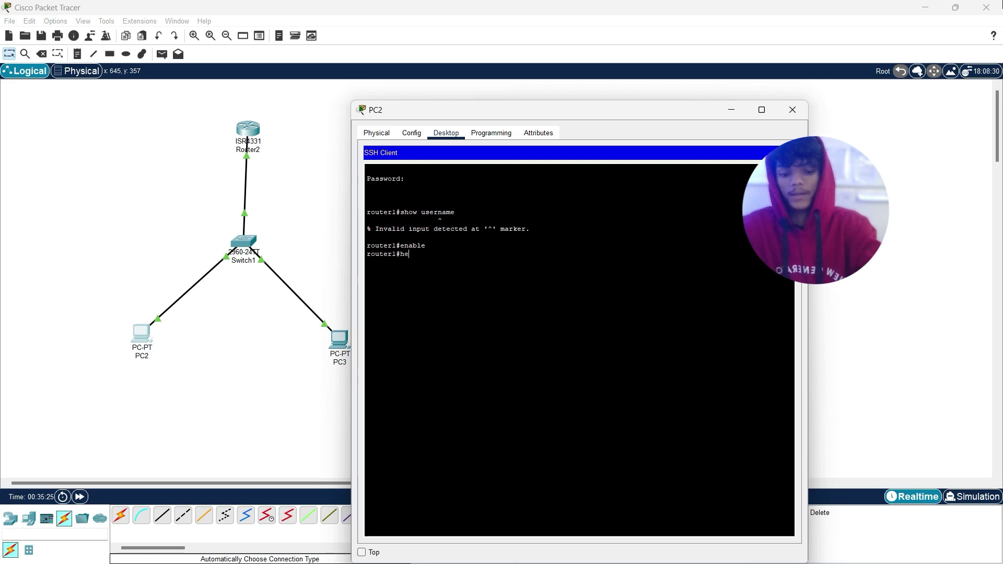
text(lp)
key(Return)
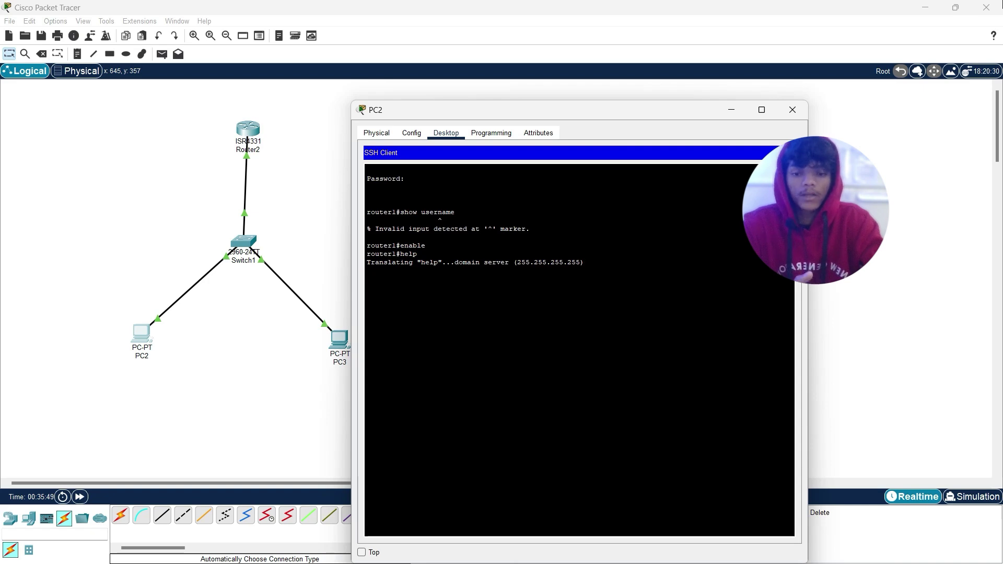
click(801, 114)
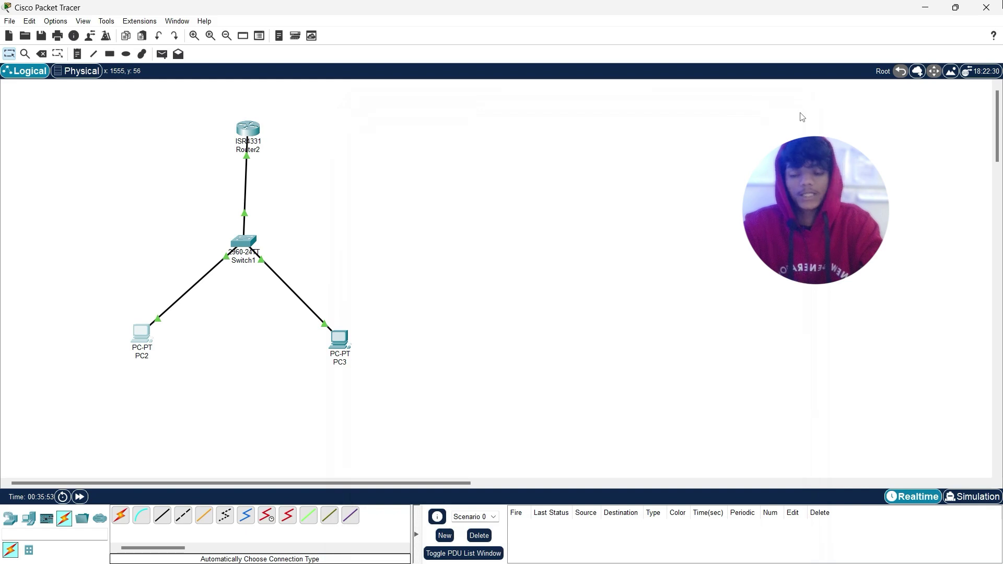